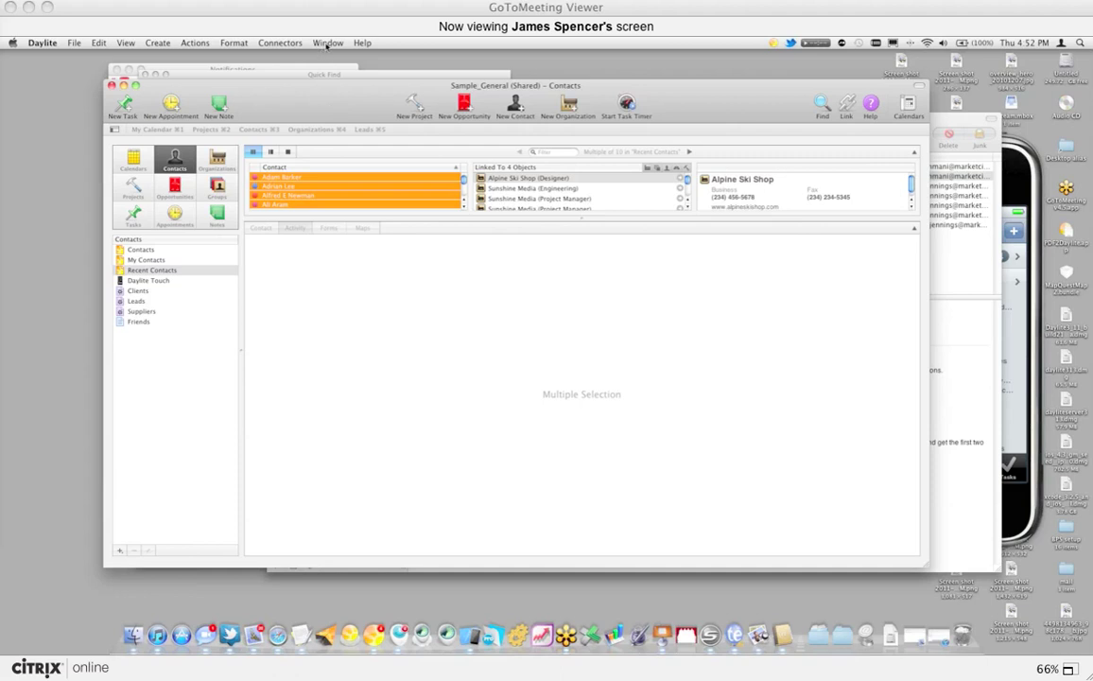
# - Review the notifications: Feature Request, Dentist and Lunch Meeting reminders, plus Book Photographer and Macworld 2009 updates
pyautogui.click(327, 43)
pyautogui.click(338, 79)
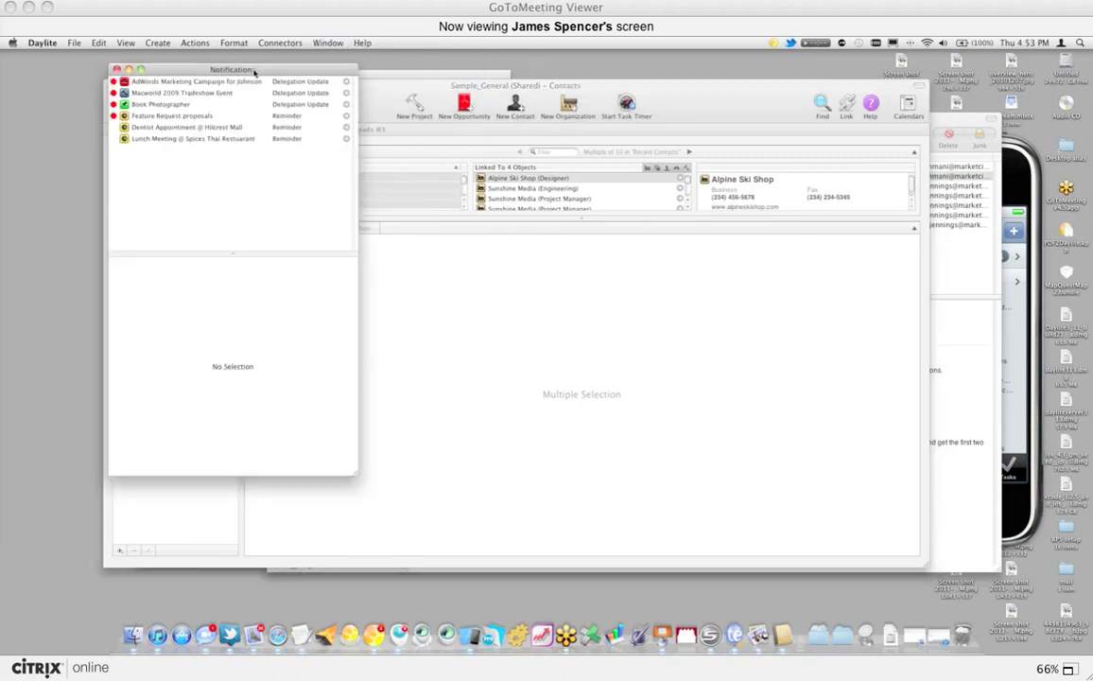
pyautogui.moveTo(253, 72); pyautogui.dragTo(537, 176)
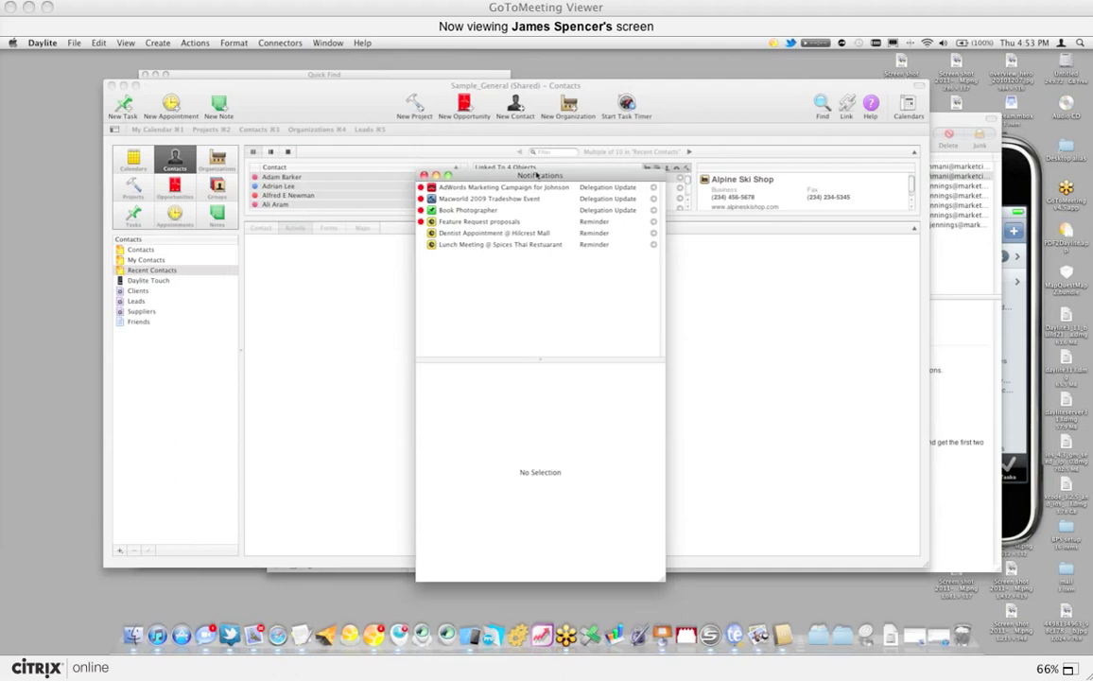
pyautogui.click(511, 222)
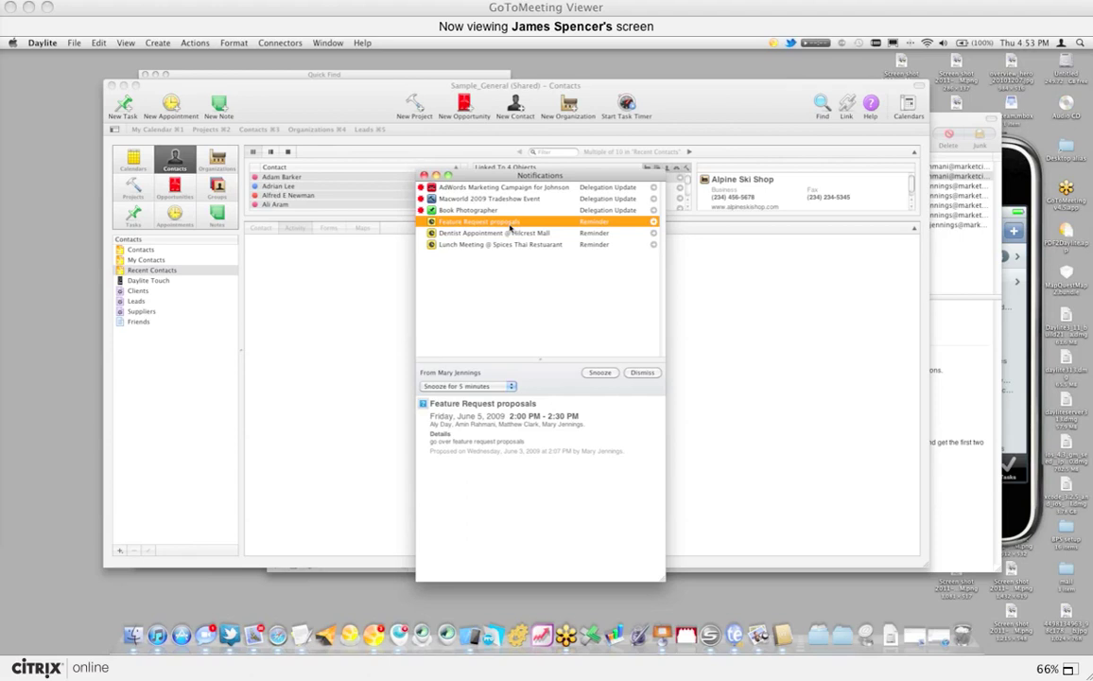
pyautogui.press('Down')
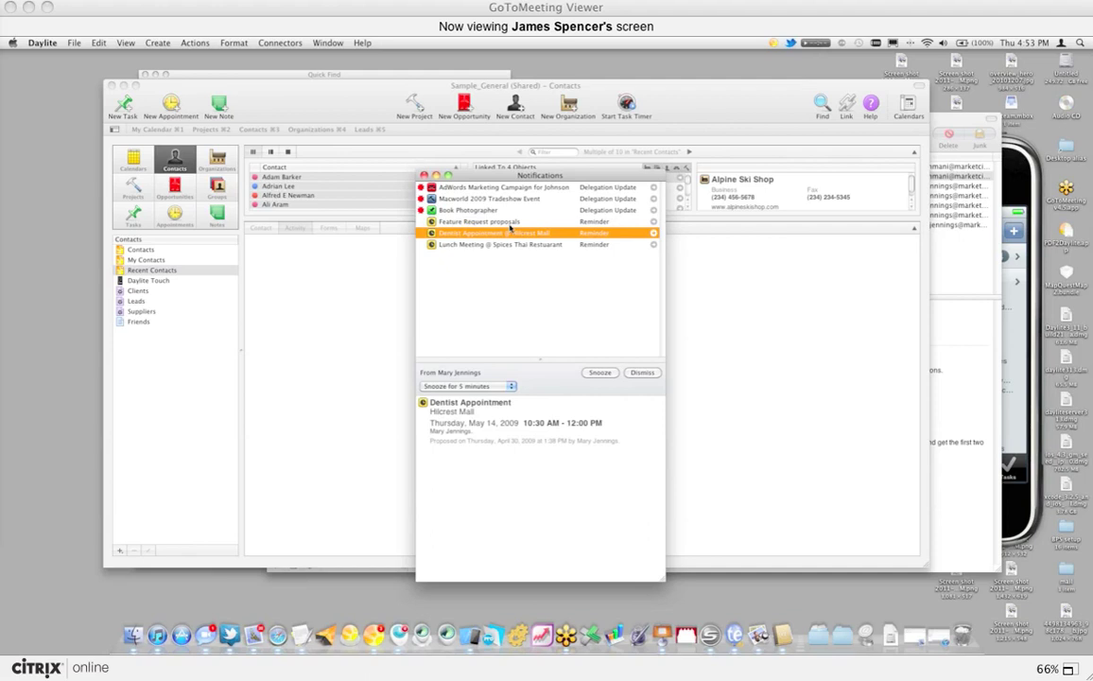
pyautogui.press('Down')
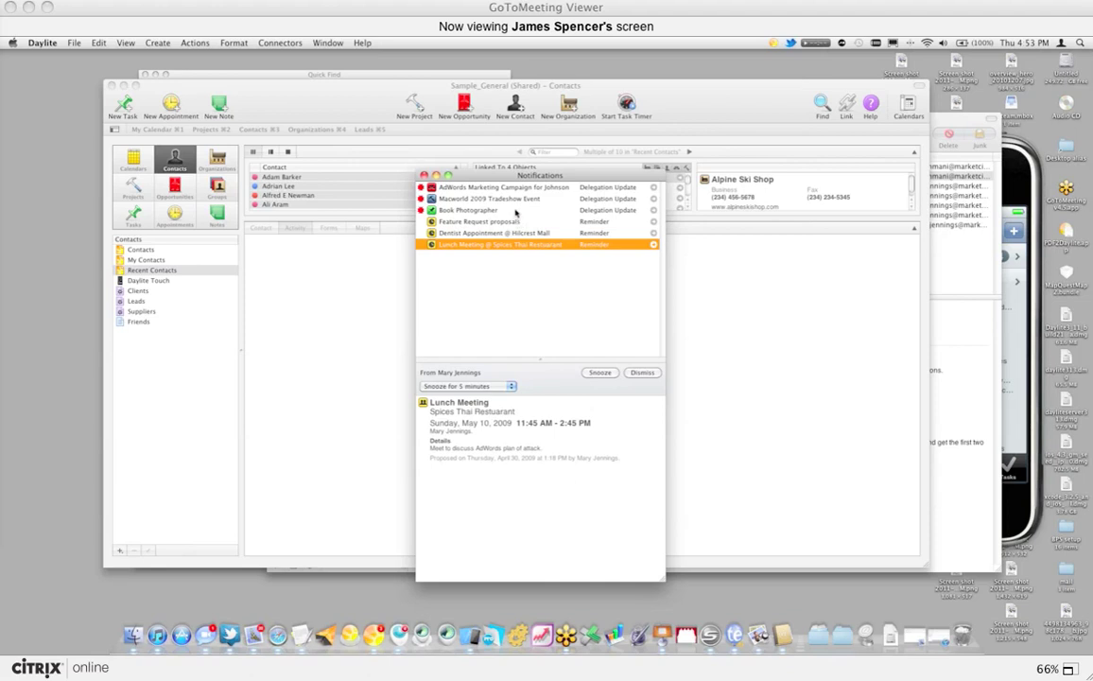
pyautogui.click(516, 211)
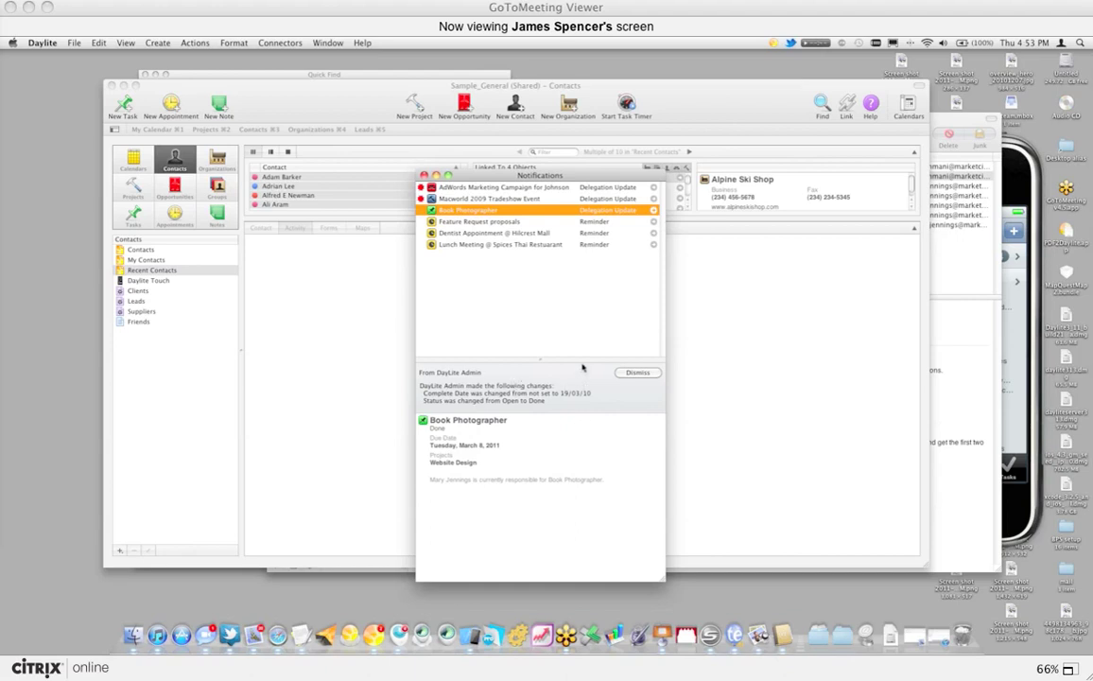
pyautogui.click(557, 198)
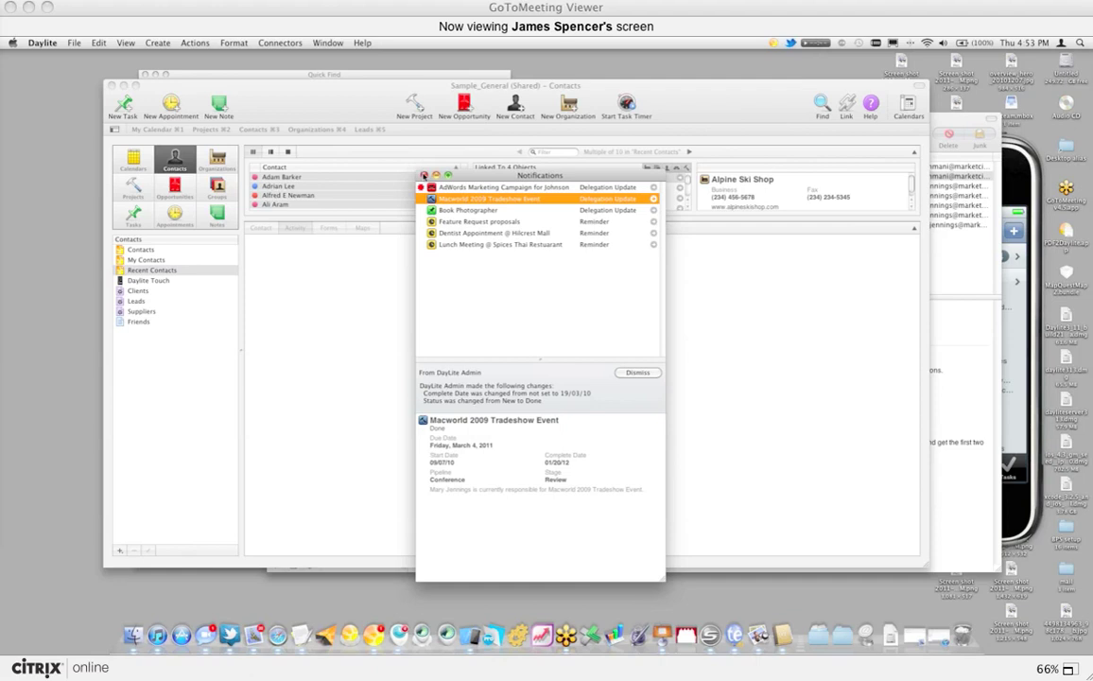
pyautogui.click(424, 175)
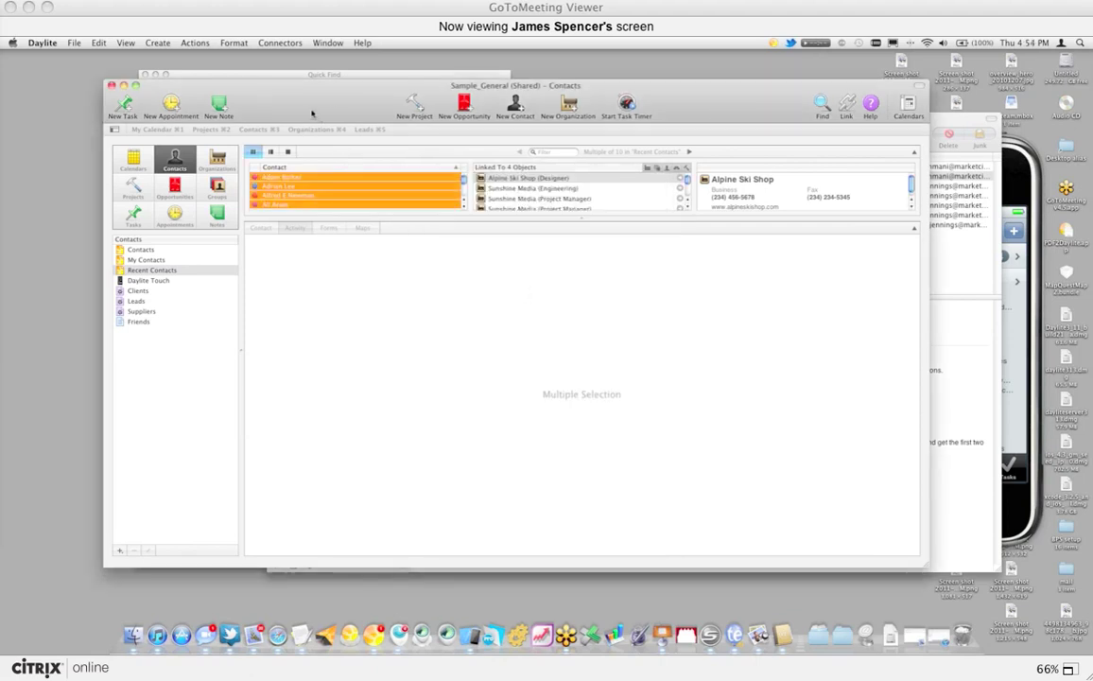
# - Go from contacts through Opportunities to the Projects list showing the 2010 Bell Gala project
pyautogui.moveTo(335, 108); pyautogui.dragTo(361, 94)
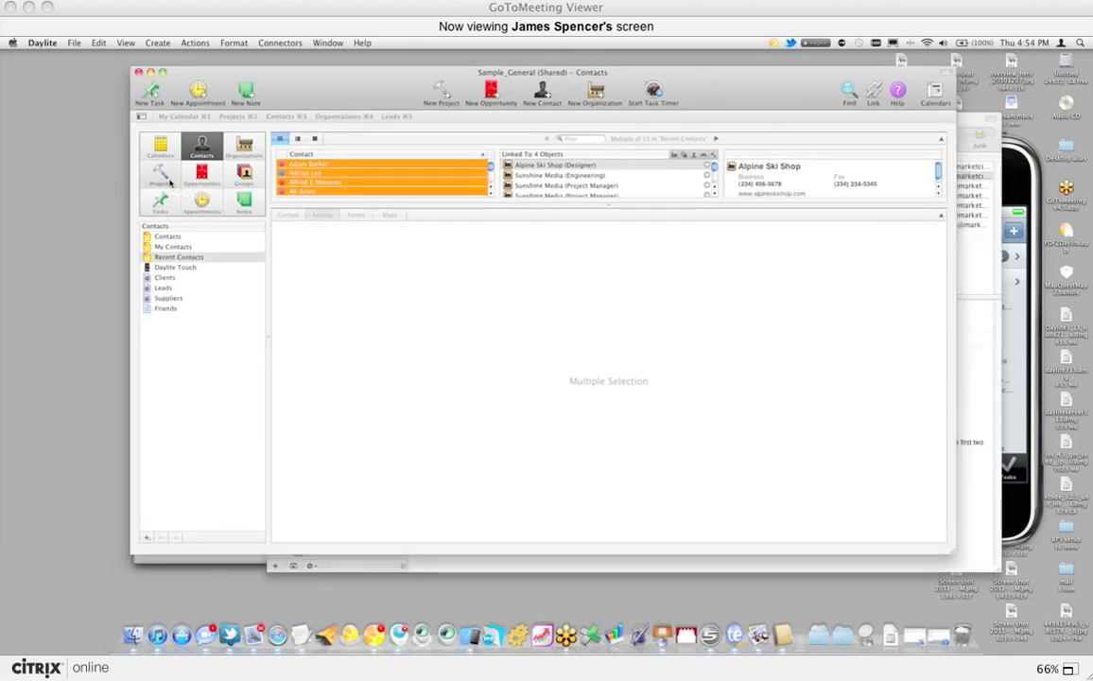
pyautogui.click(168, 181)
pyautogui.click(190, 177)
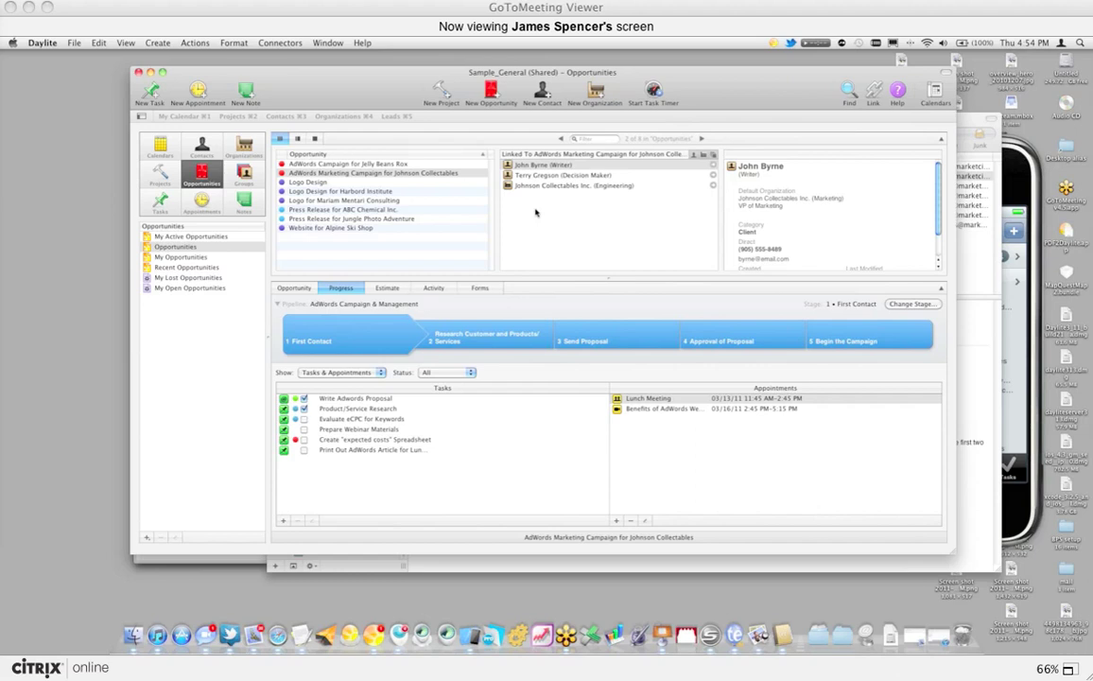
pyautogui.click(160, 179)
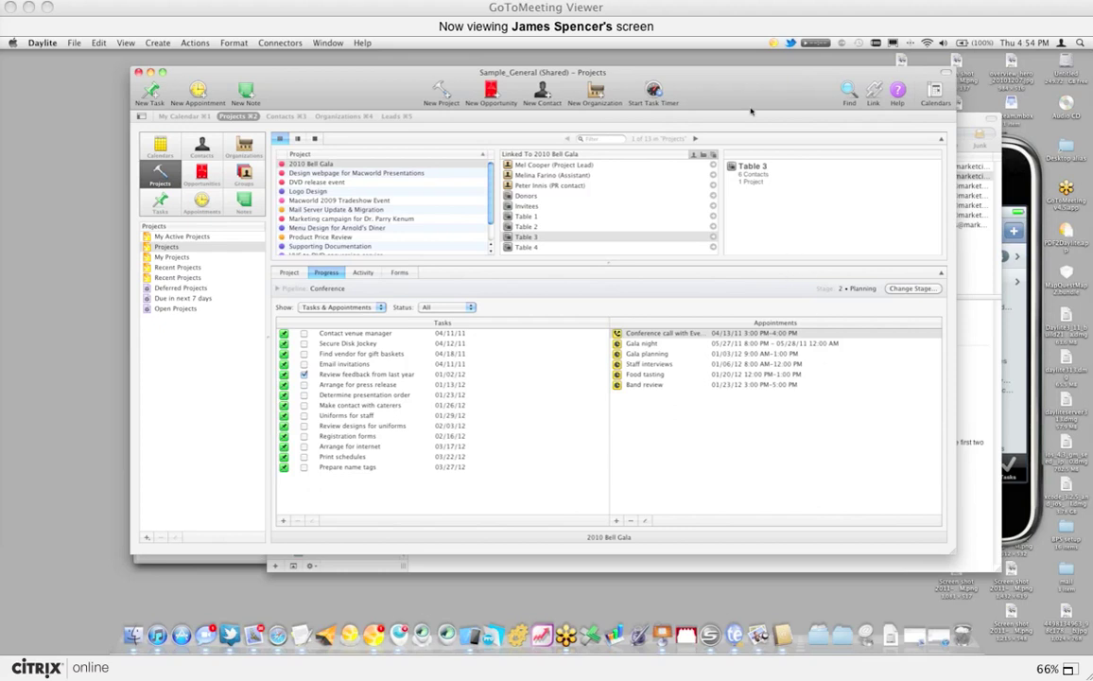
pyautogui.moveTo(747, 106); pyautogui.dragTo(753, 111)
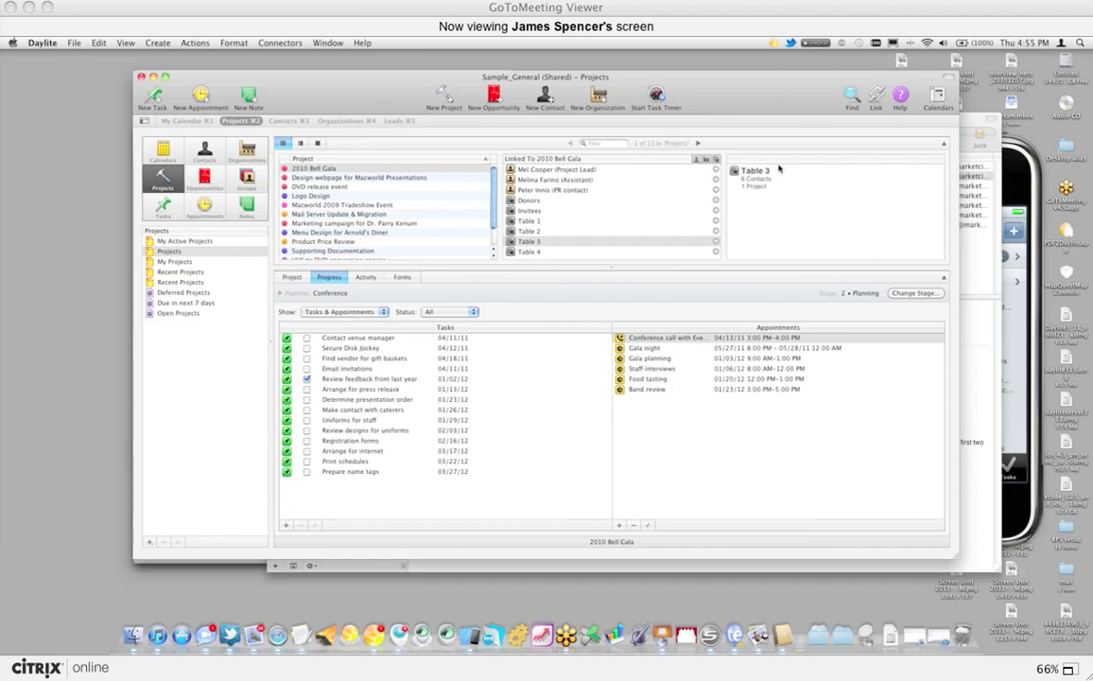
pyautogui.moveTo(744, 107); pyautogui.dragTo(768, 172)
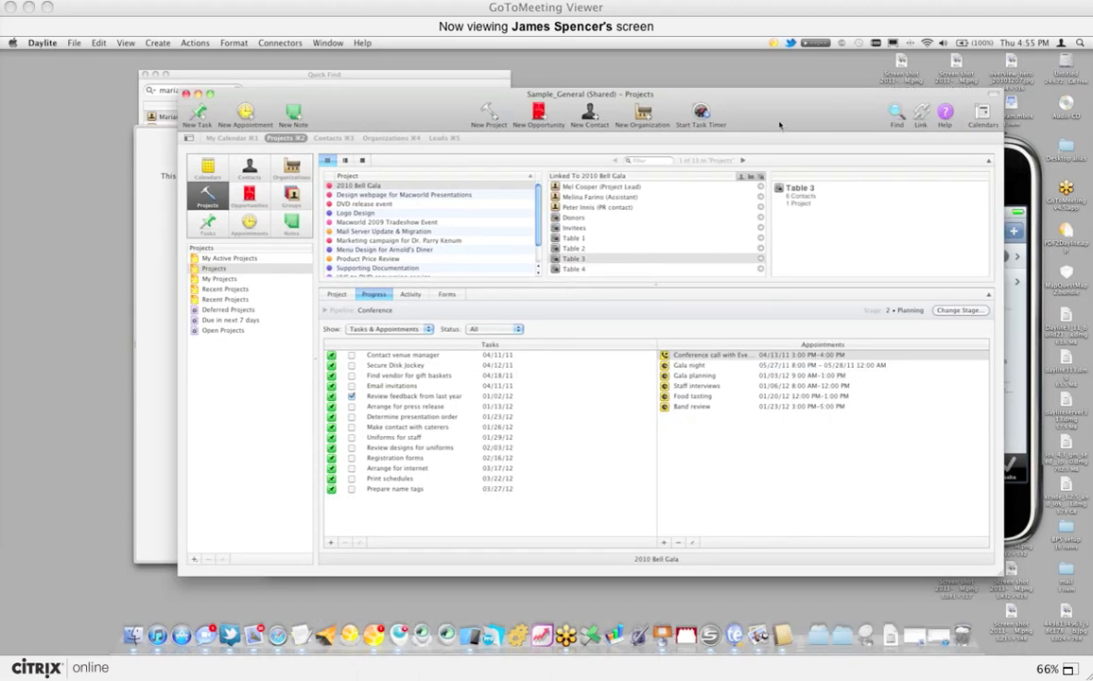
# - Open the Synchronization pane of Daylite Preferences, then bring up the Daylite 3 Help guide
pyautogui.click(42, 43)
pyautogui.click(282, 158)
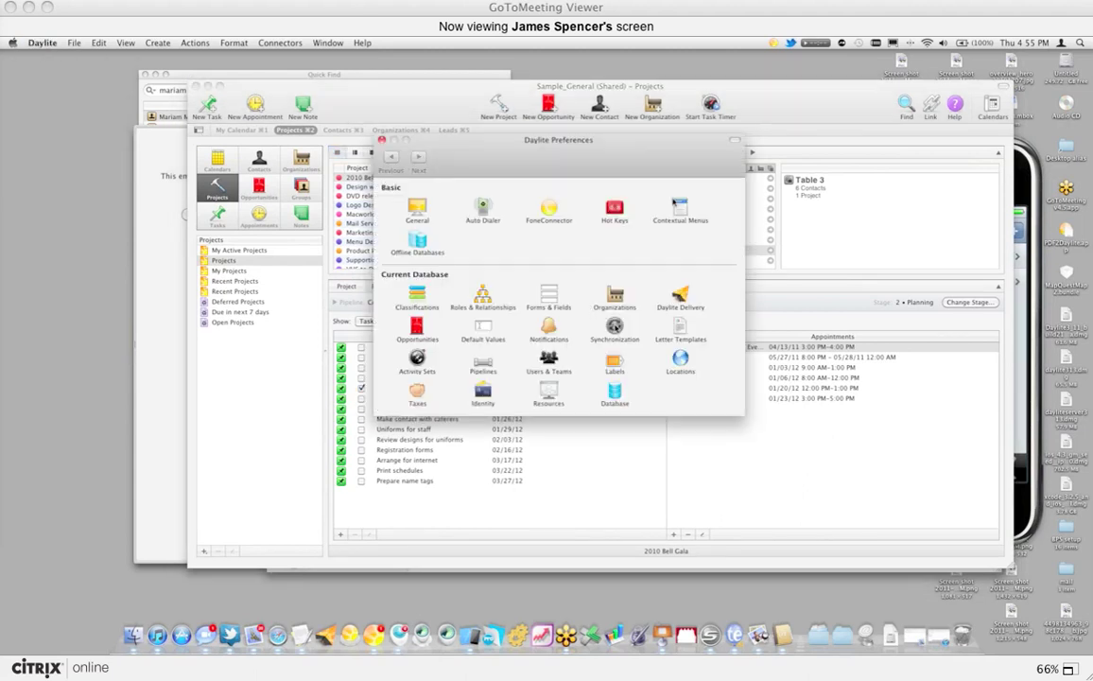
pyautogui.click(614, 326)
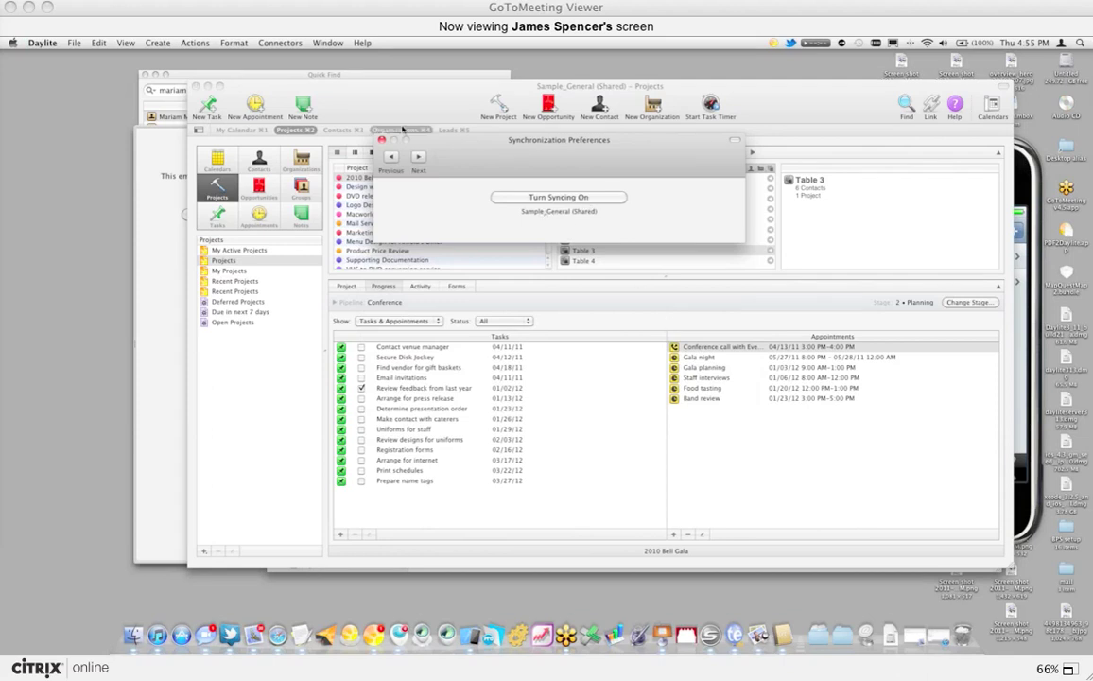
pyautogui.click(362, 43)
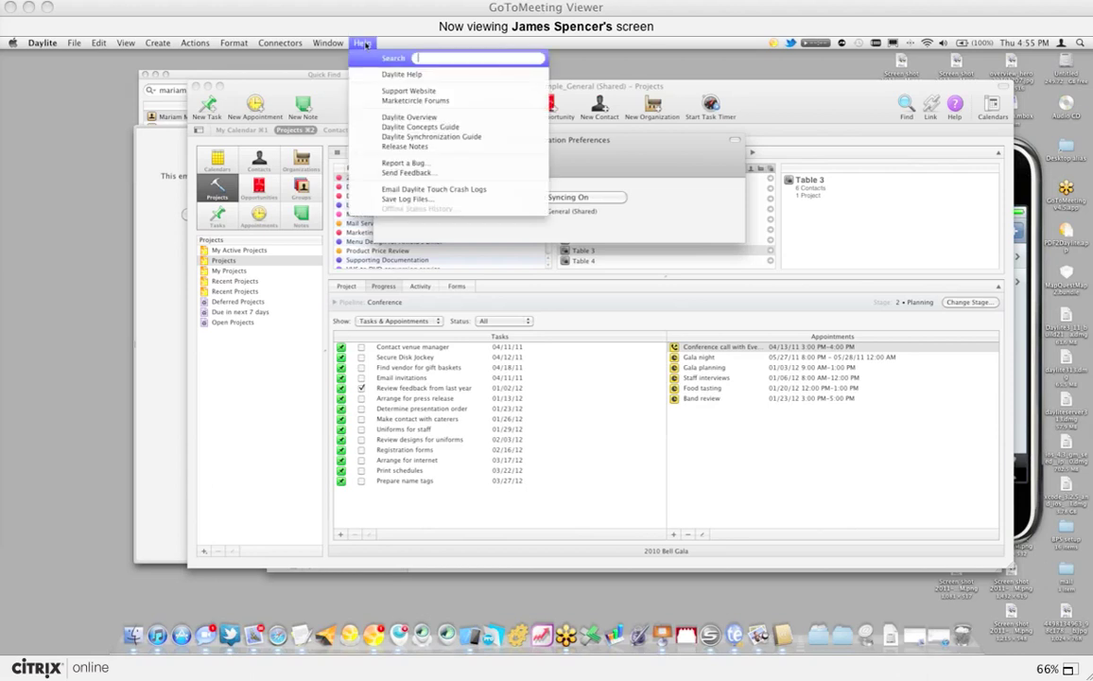
pyautogui.click(410, 75)
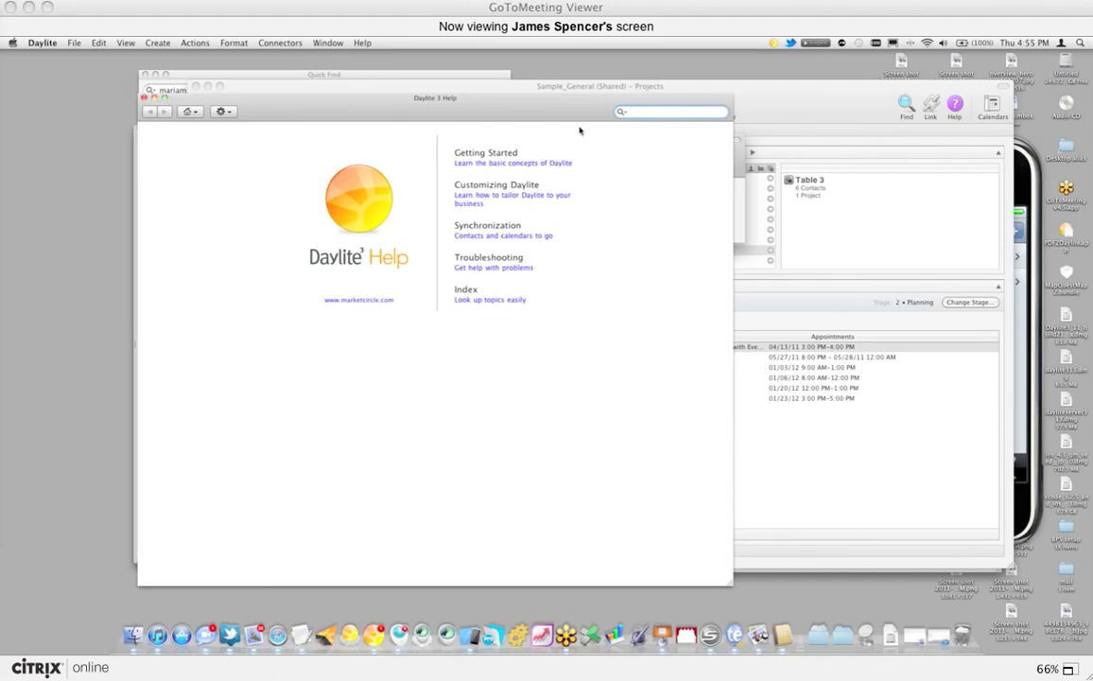
pyautogui.write('synchronization')
pyautogui.press('Return')
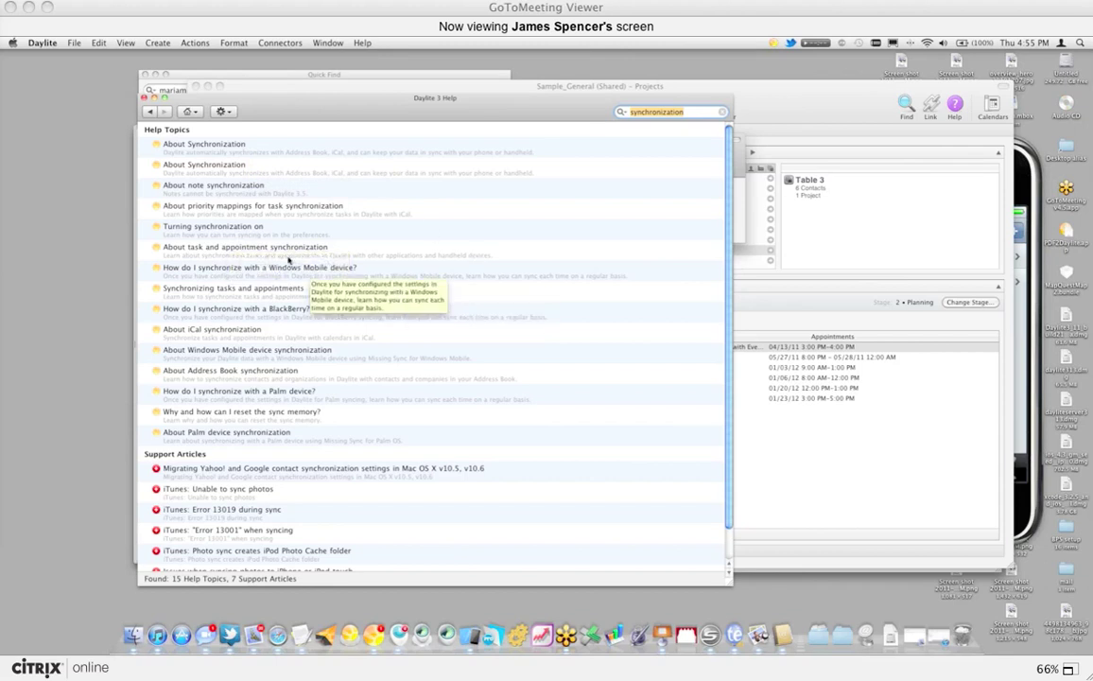
pyautogui.click(227, 147)
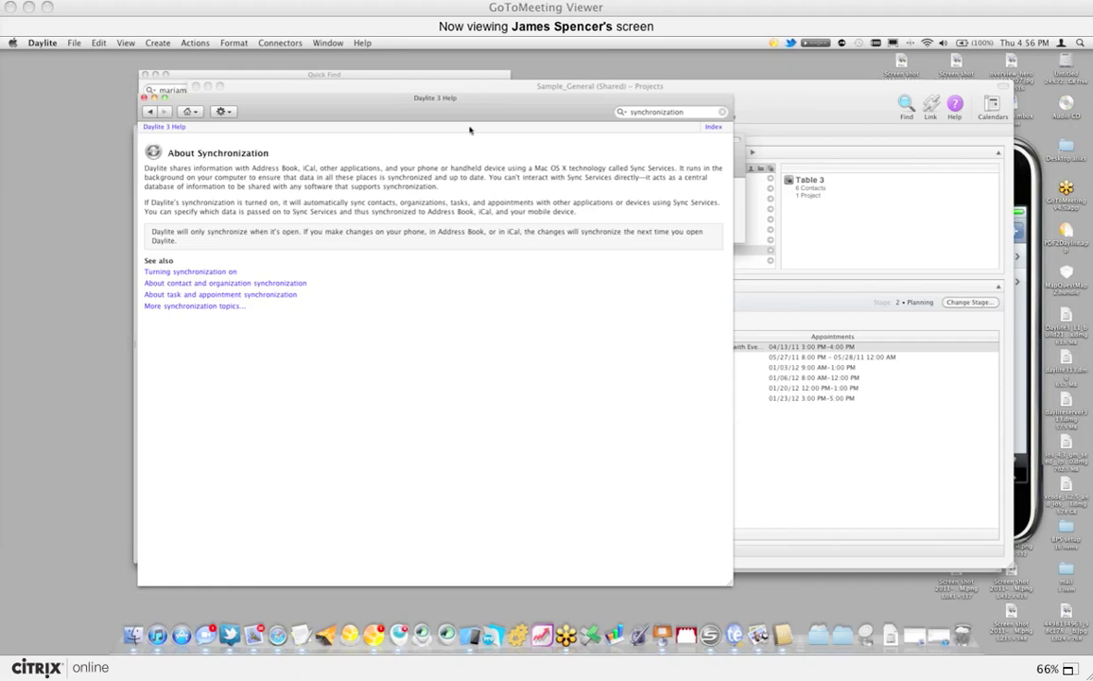
pyautogui.click(723, 111)
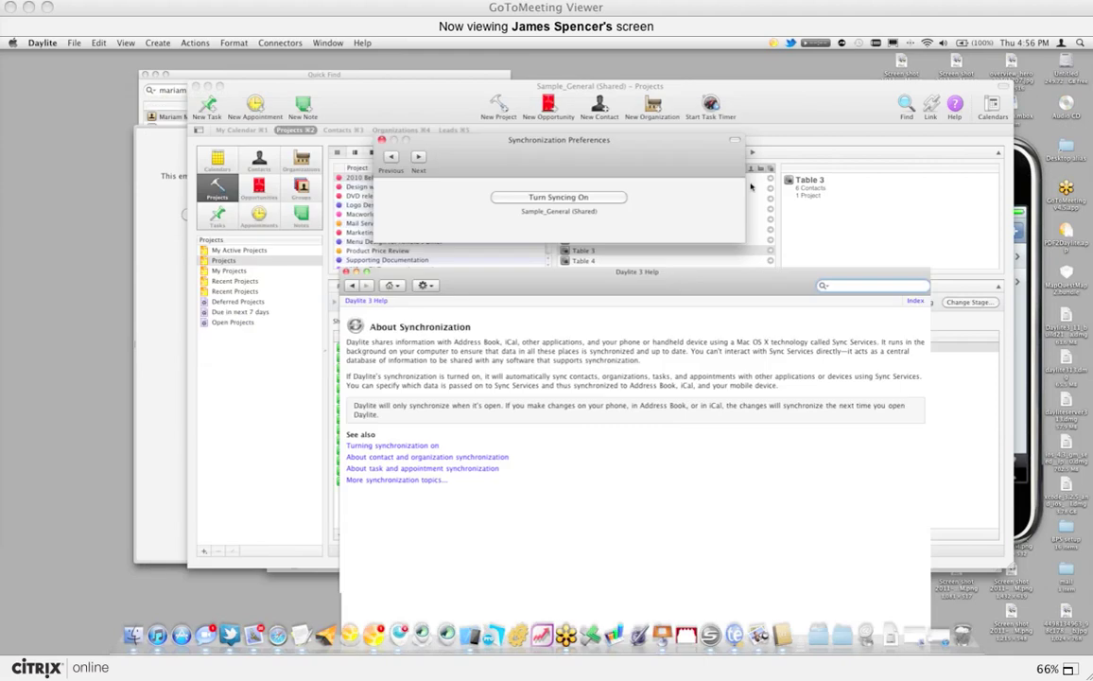
pyautogui.click(422, 177)
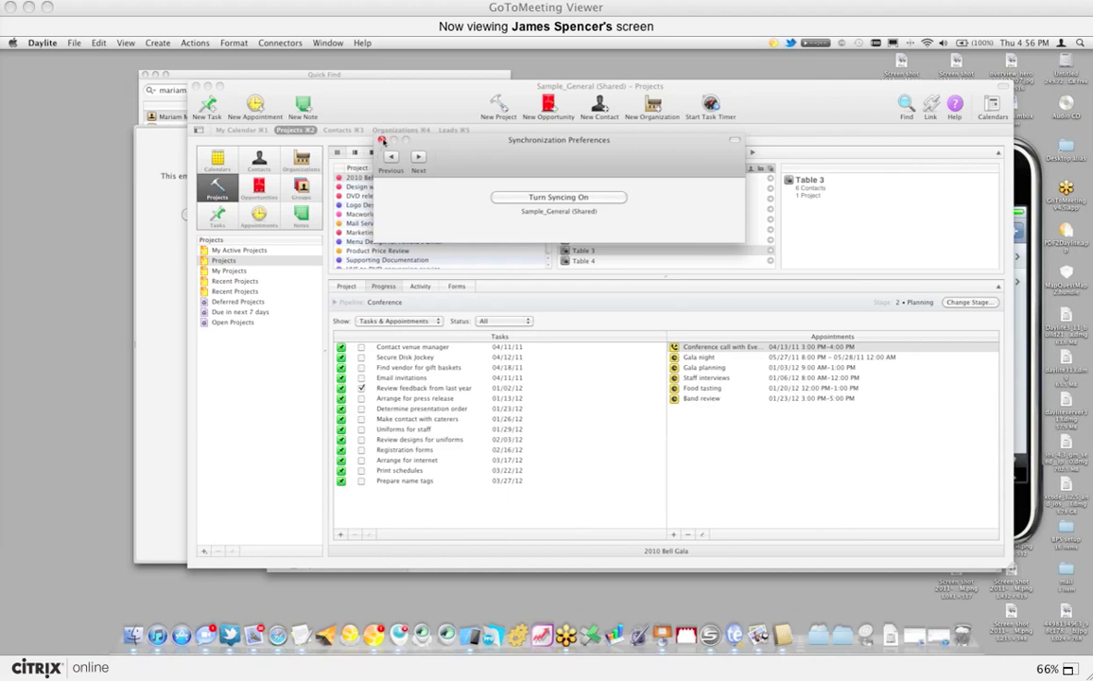
pyautogui.click(382, 141)
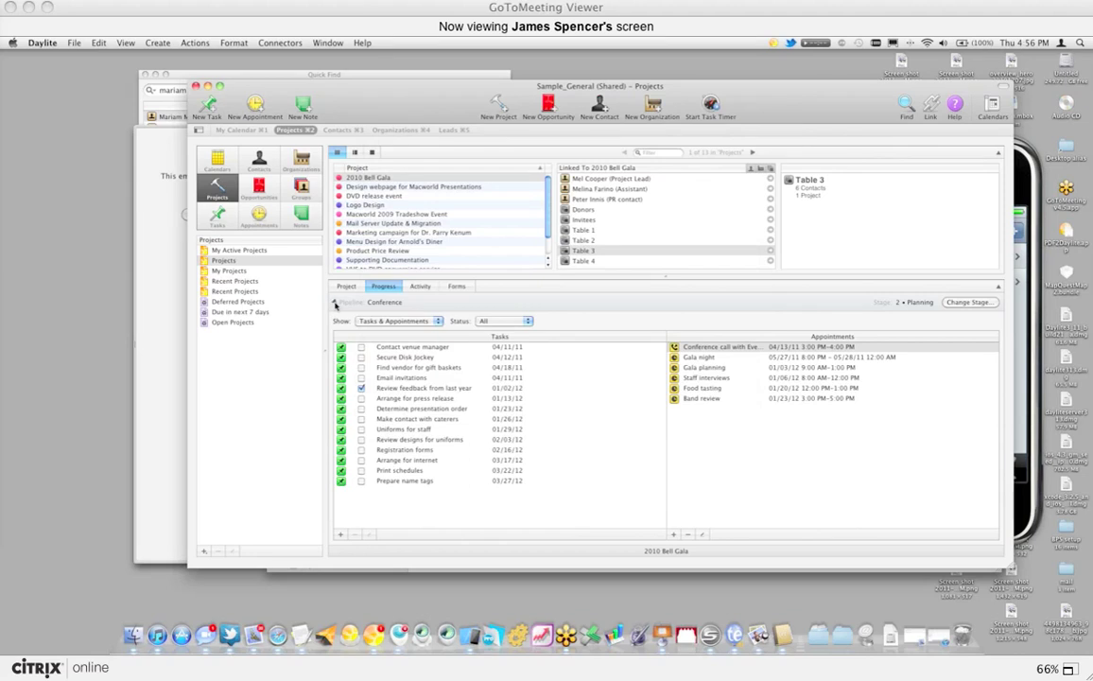
# - Select the first seven projects, starting from the 2010 Bell Gala project
pyautogui.click(334, 302)
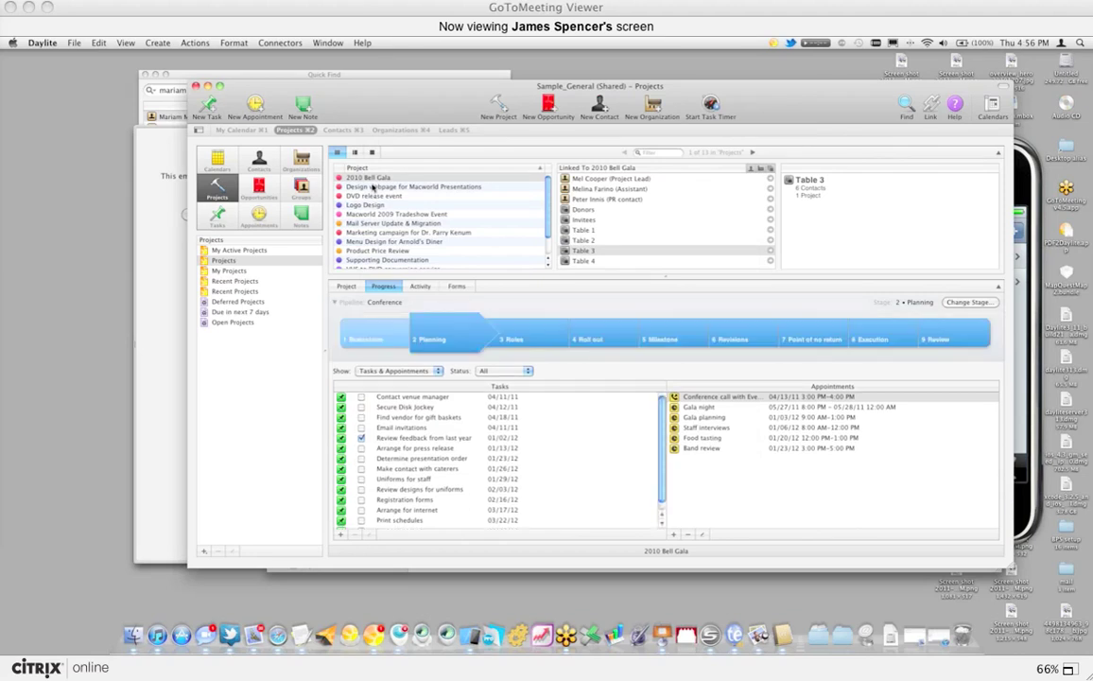
pyautogui.click(367, 179)
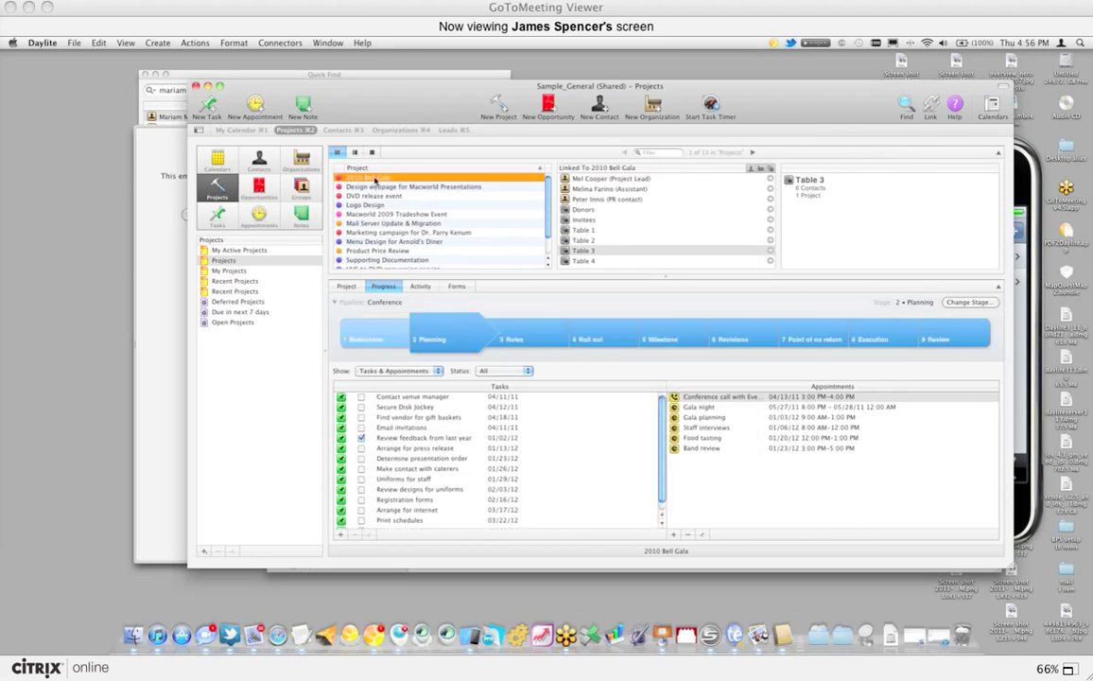
pyautogui.keyDown('super'); pyautogui.click(380, 242); pyautogui.keyUp('super')
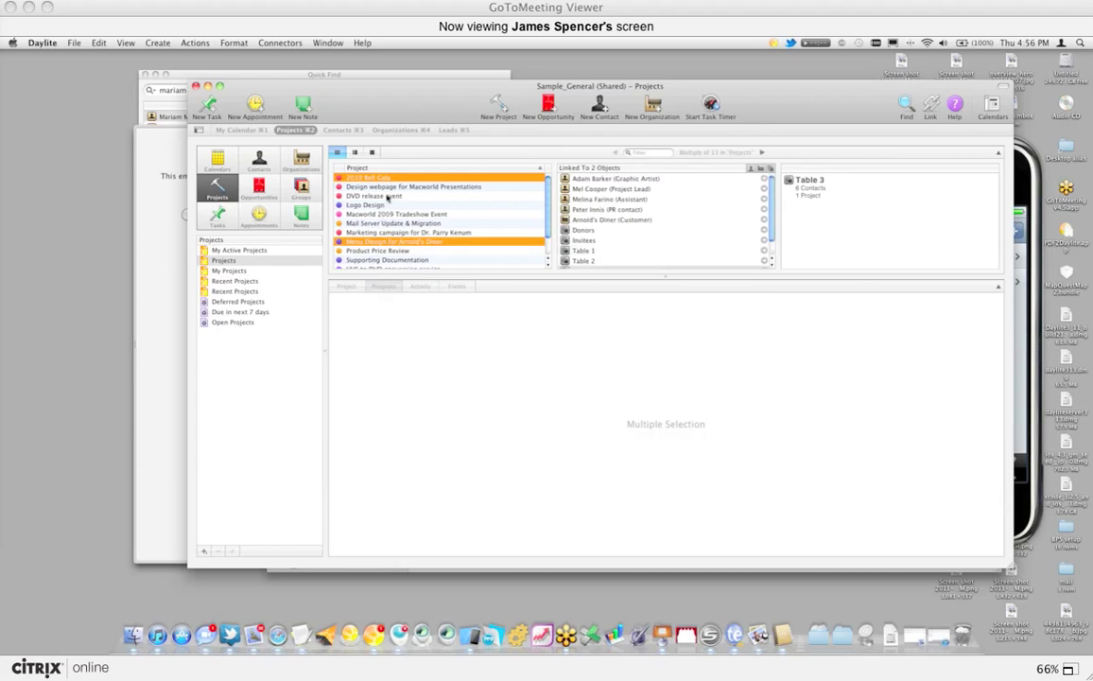
pyautogui.keyDown('super'); pyautogui.click(388, 242); pyautogui.keyUp('super')
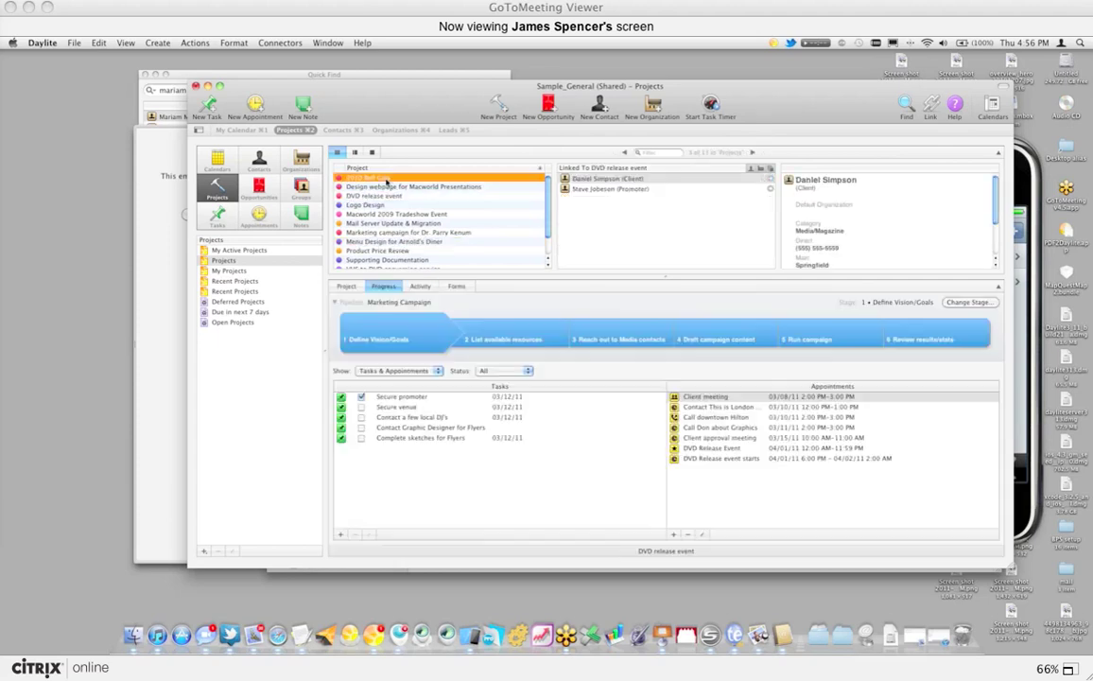
pyautogui.keyDown('shift'); pyautogui.click(386, 235); pyautogui.keyUp('shift')
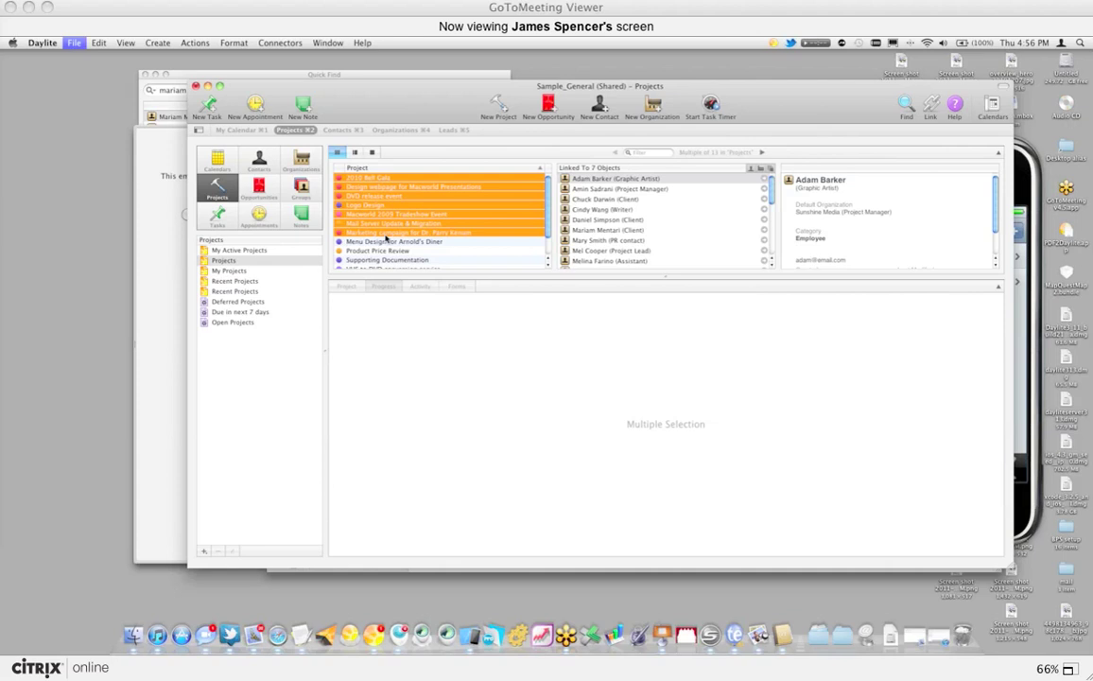
# - Print-preview the selected projects in Project Snapshot, then switch to the Pipelines layout
pyautogui.press('super+p')
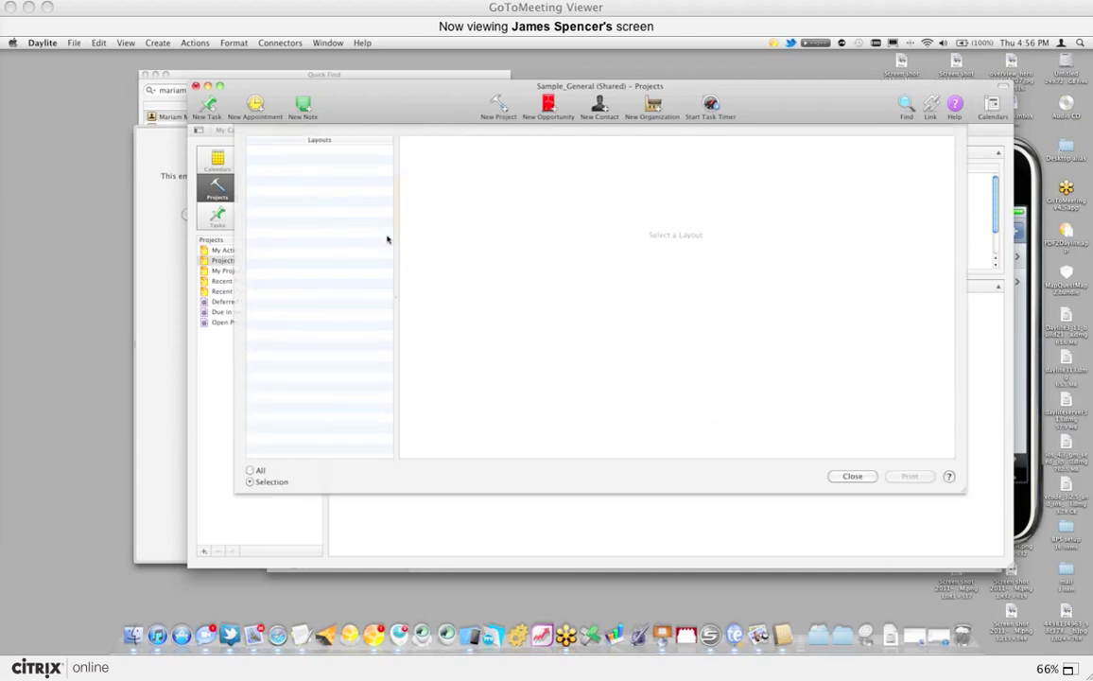
pyautogui.click(75, 43)
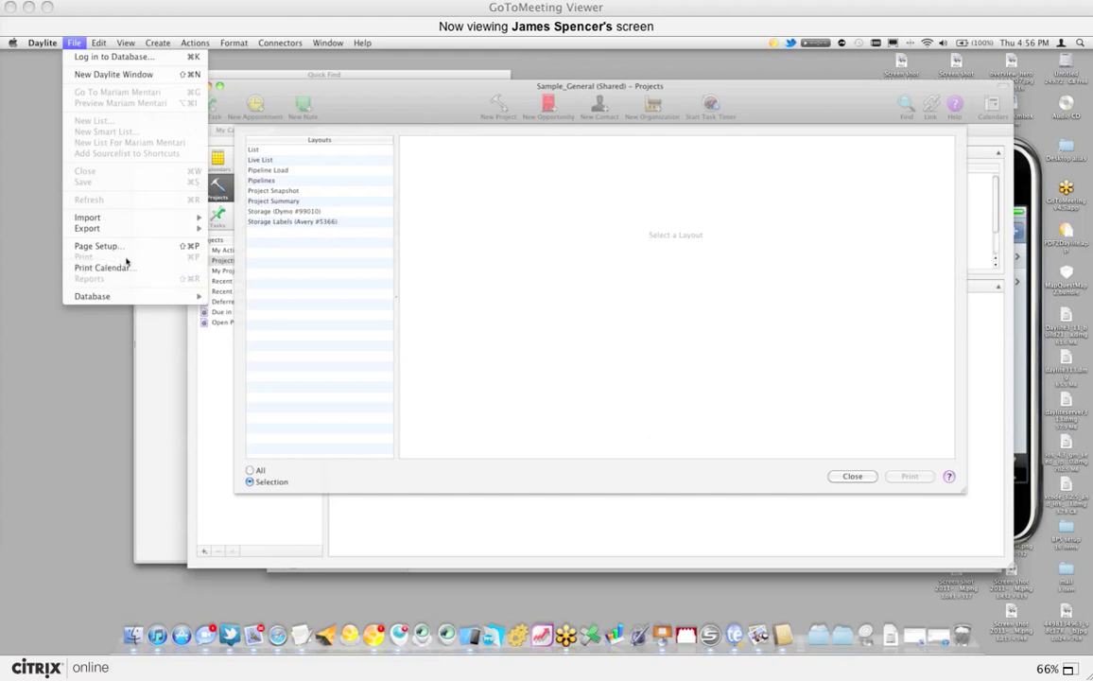
pyautogui.click(267, 203)
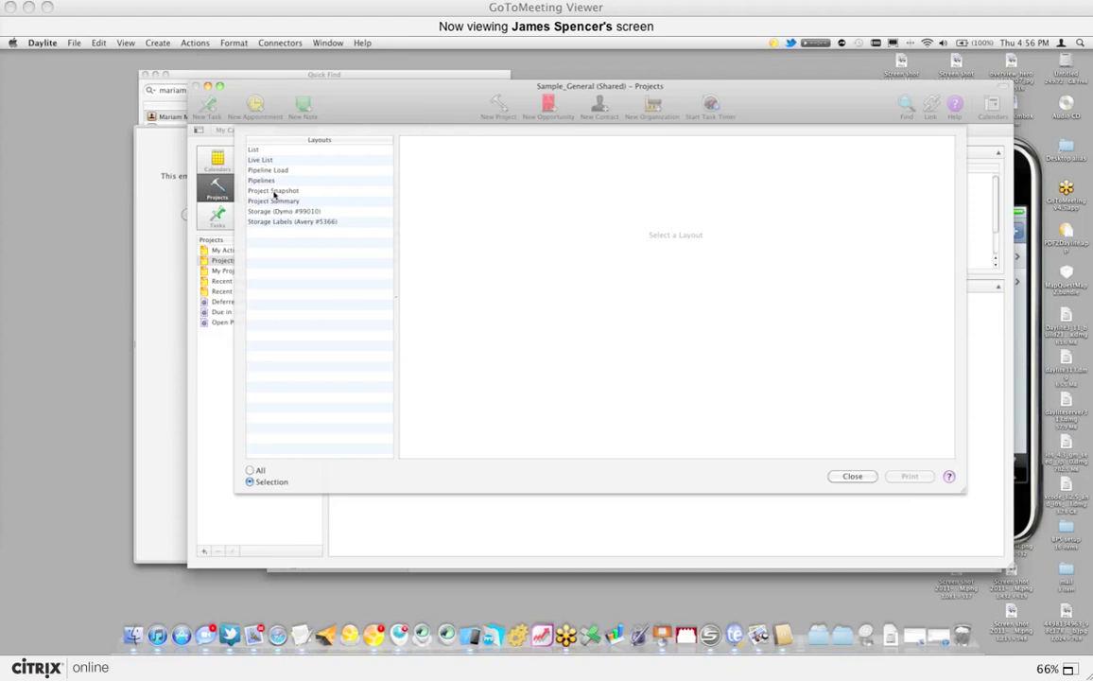
pyautogui.click(277, 191)
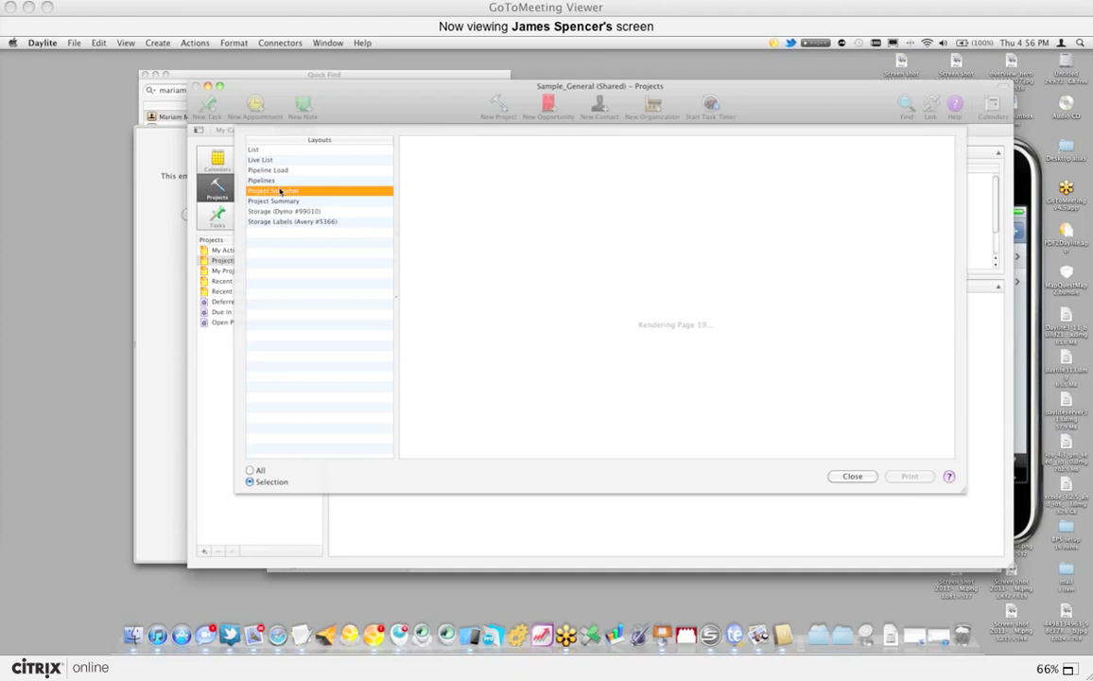
pyautogui.scroll(-5, 578, 232)
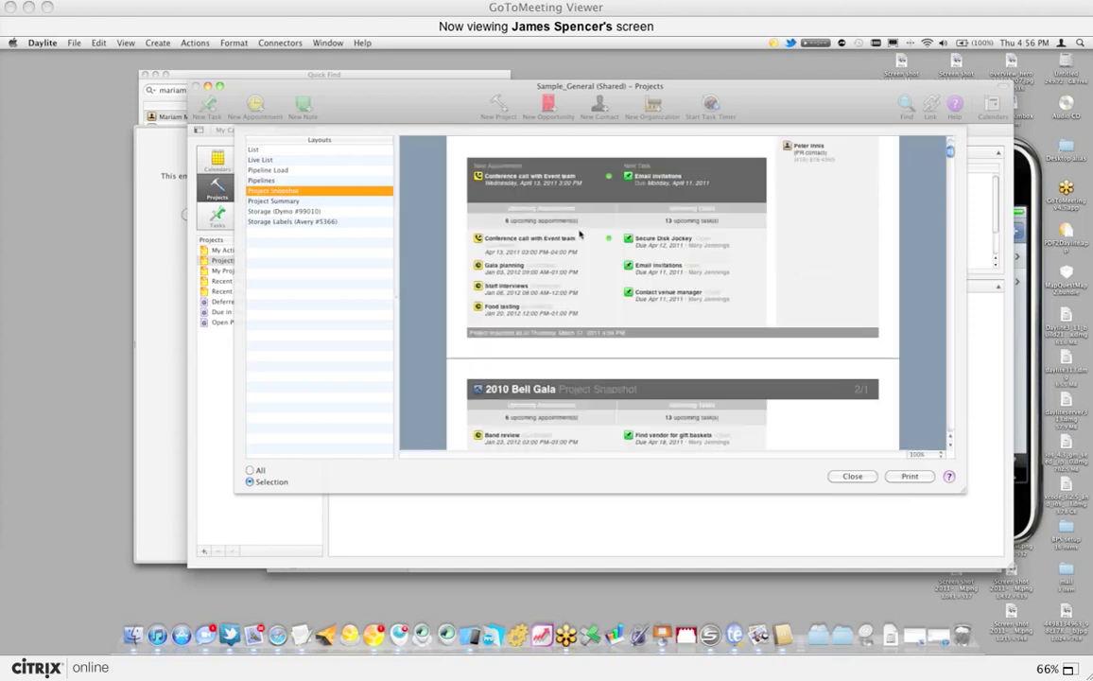
pyautogui.scroll(-5, 579, 233)
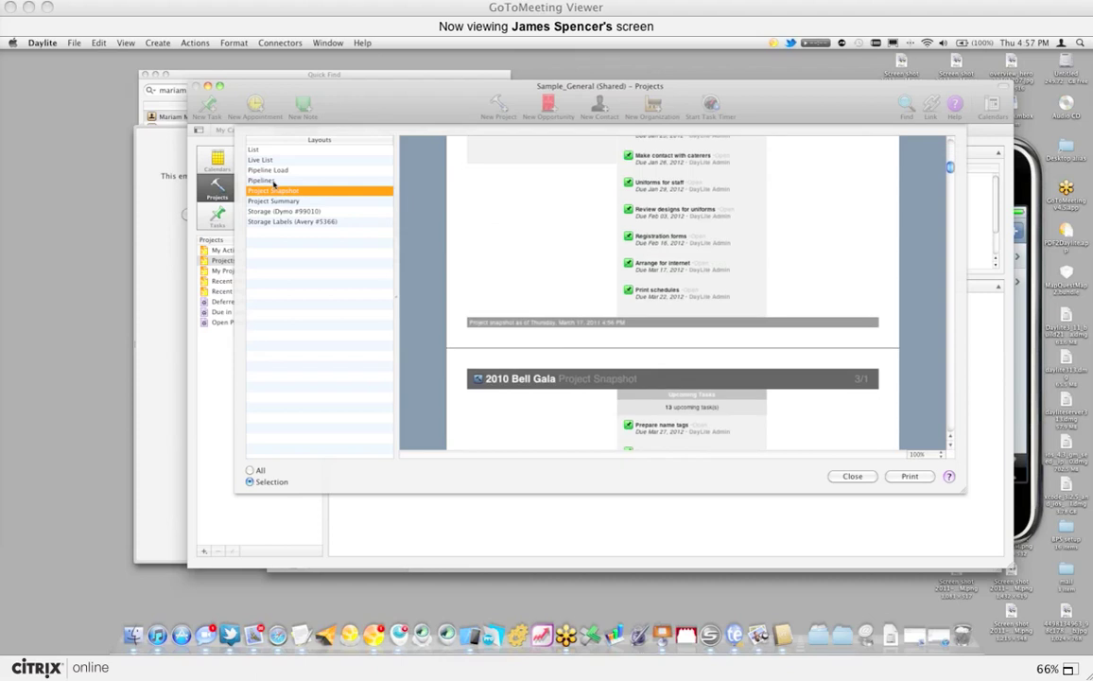
pyautogui.click(274, 181)
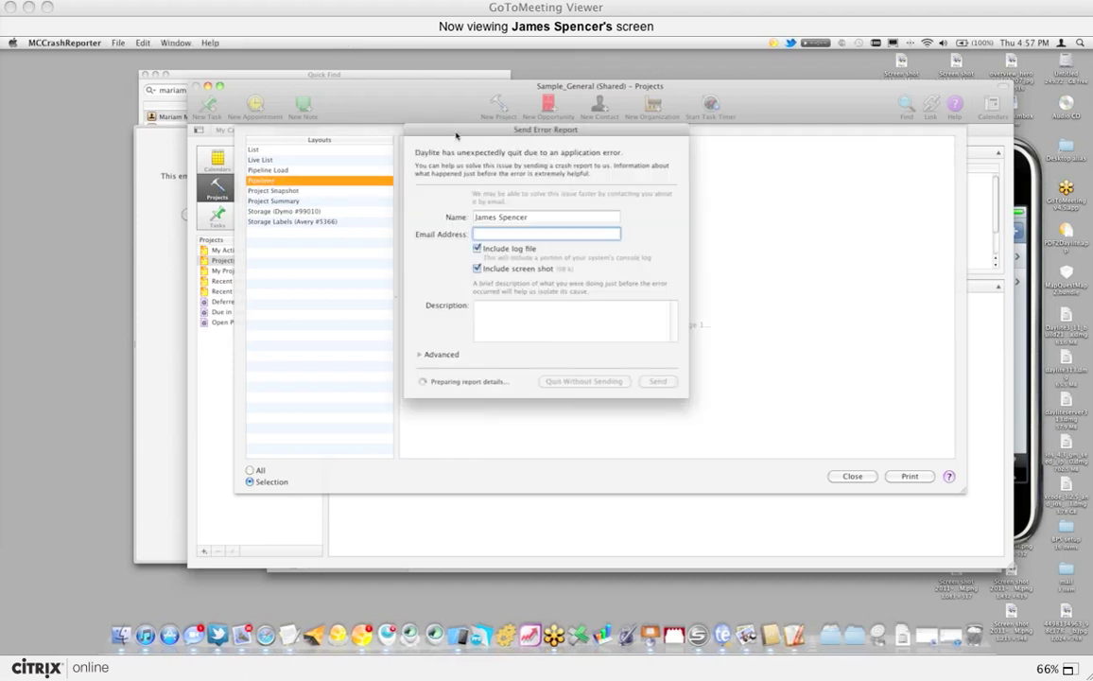
# - Expand the crash report's details, then quit without sending it
pyautogui.moveTo(458, 137); pyautogui.dragTo(443, 119)
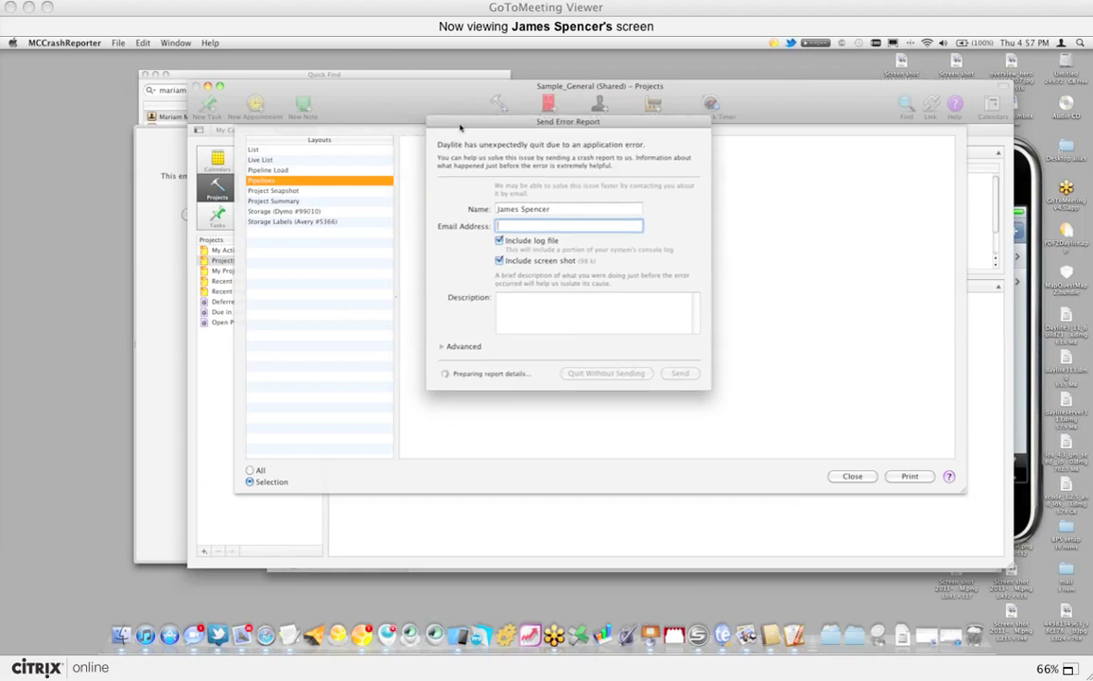
pyautogui.click(445, 346)
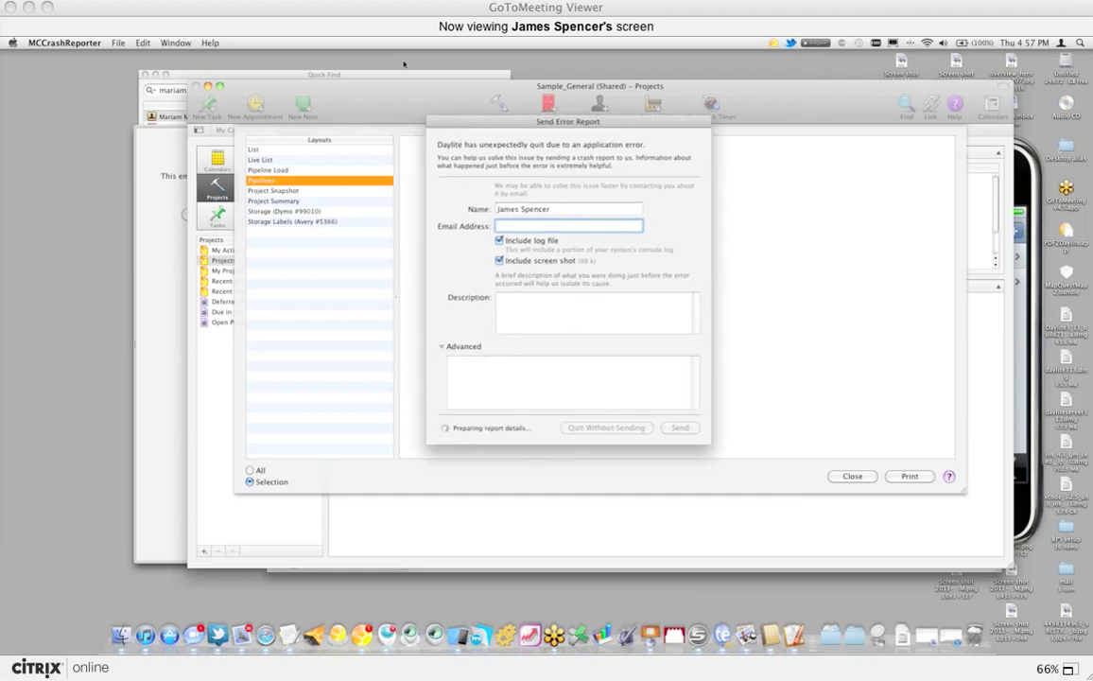
pyautogui.moveTo(490, 117); pyautogui.dragTo(567, 107)
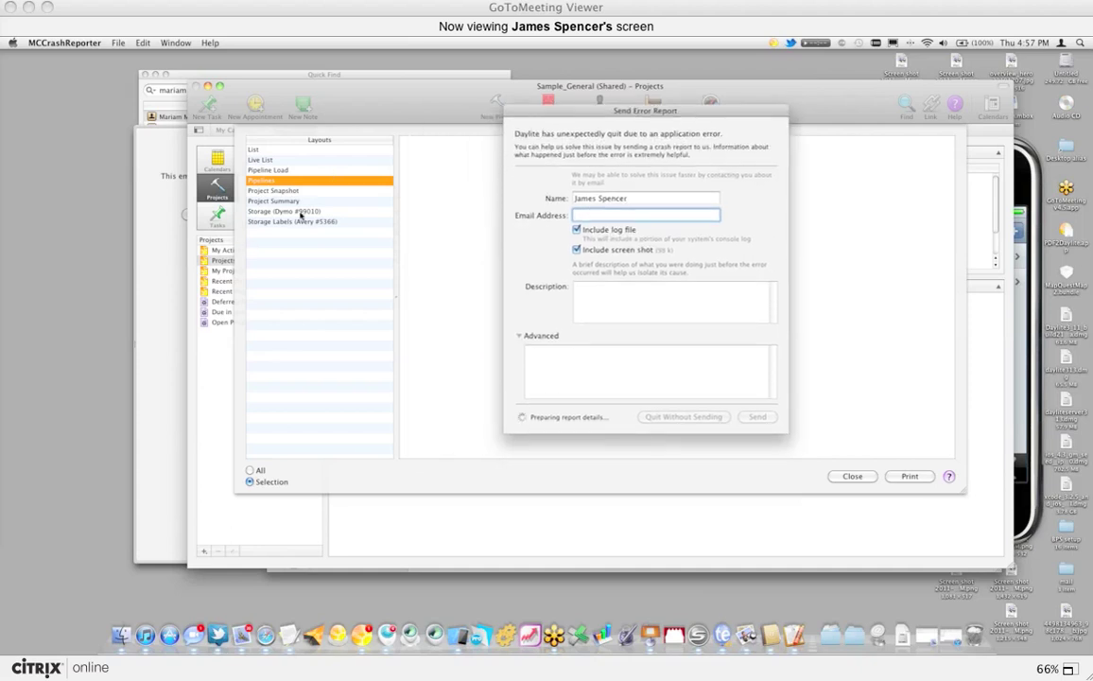
pyautogui.click(700, 417)
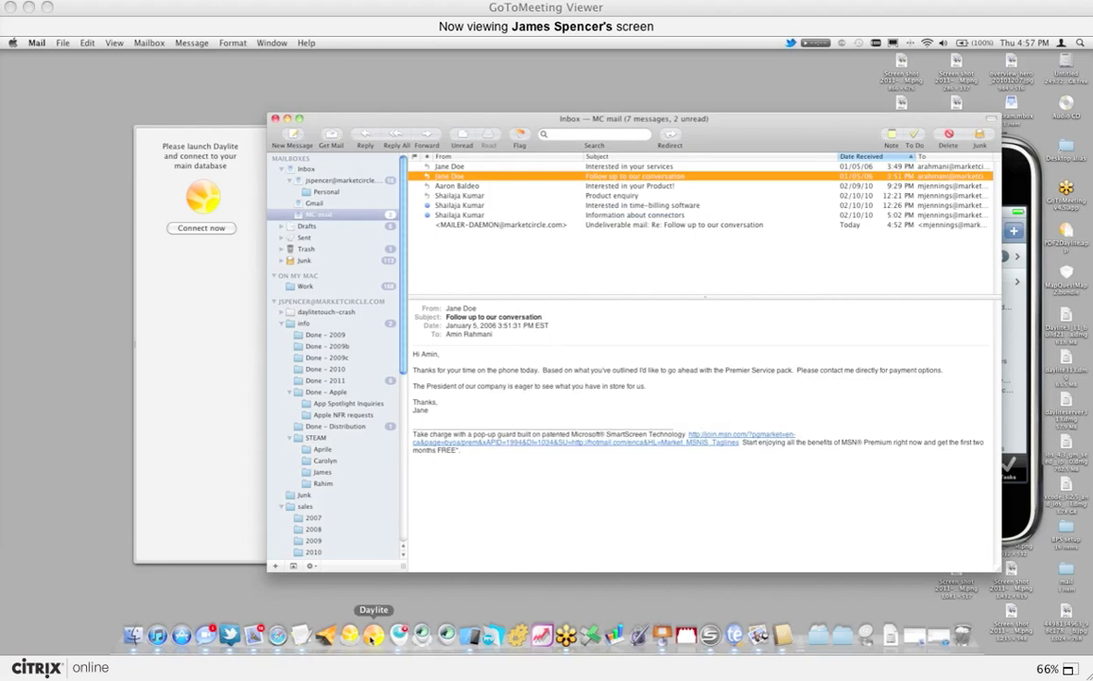
# - Relaunch Daylite, log in to the Sample_General database with its password, and show Projects
pyautogui.click(375, 631)
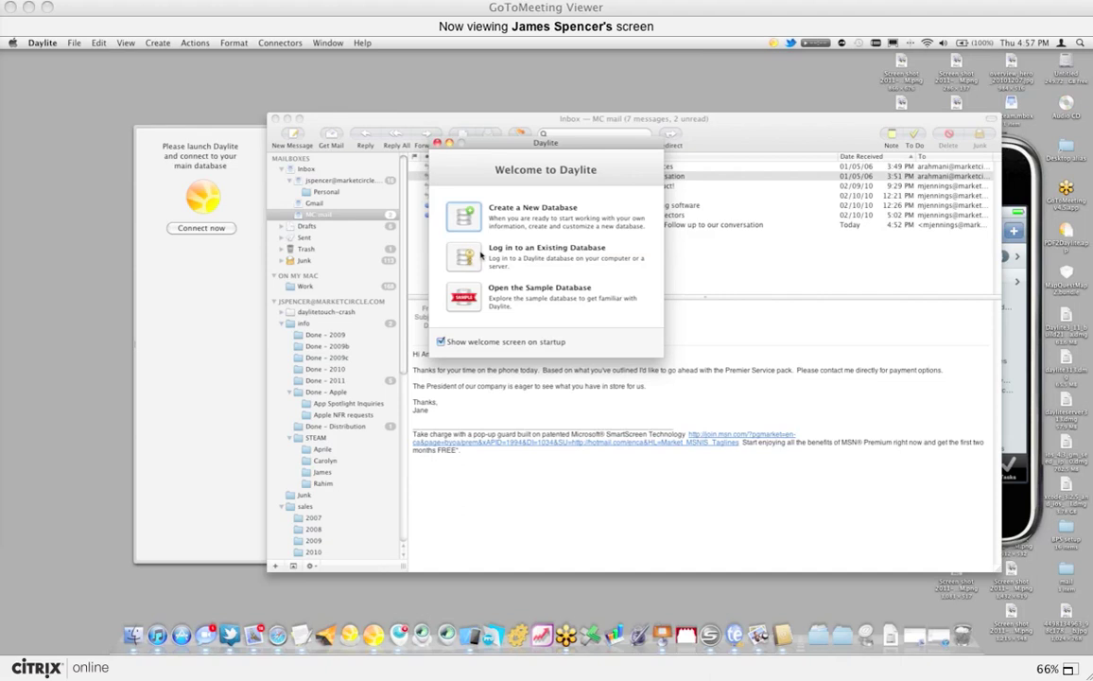
pyautogui.click(483, 254)
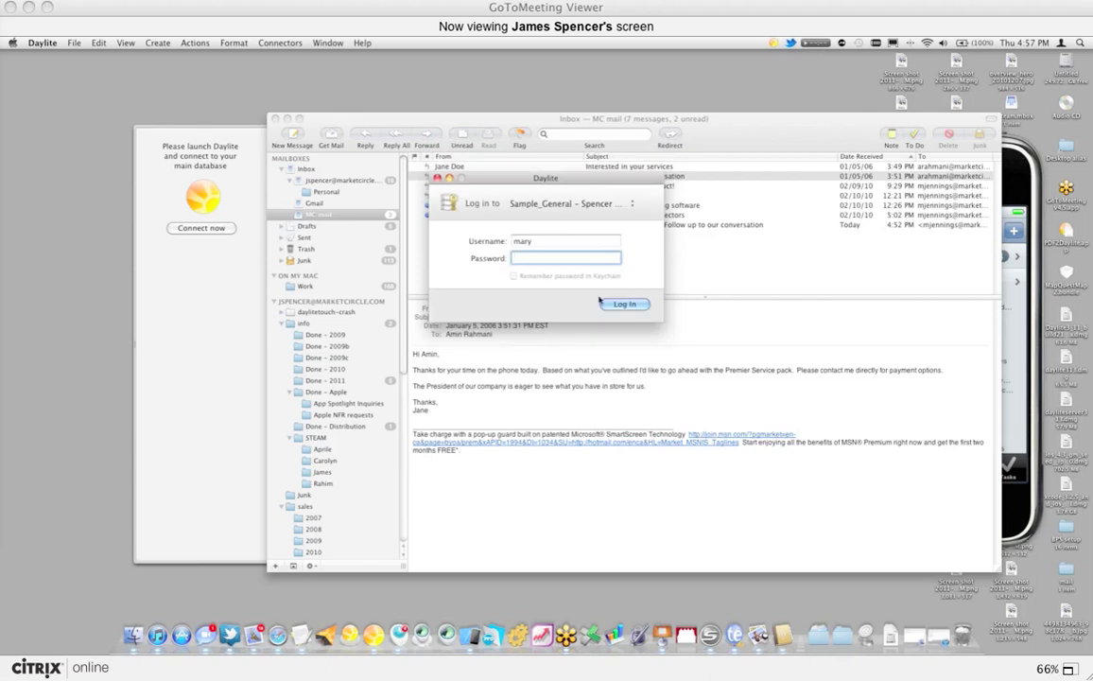
pyautogui.write('********')
pyautogui.click(605, 303)
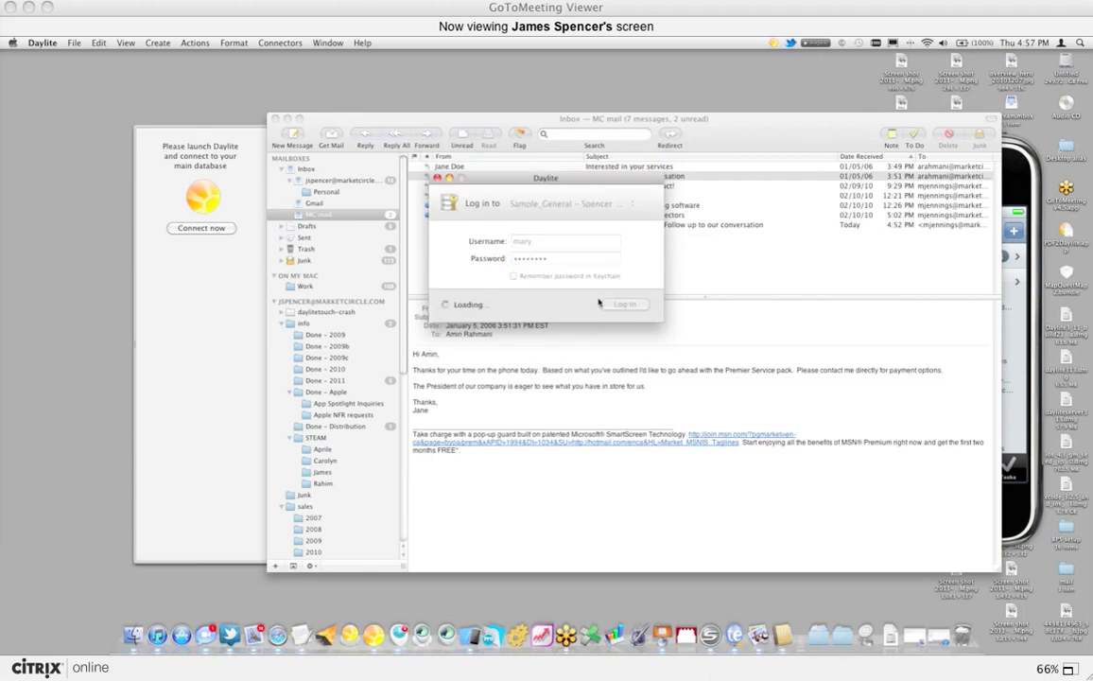
pyautogui.moveTo(550, 184); pyautogui.dragTo(672, 227)
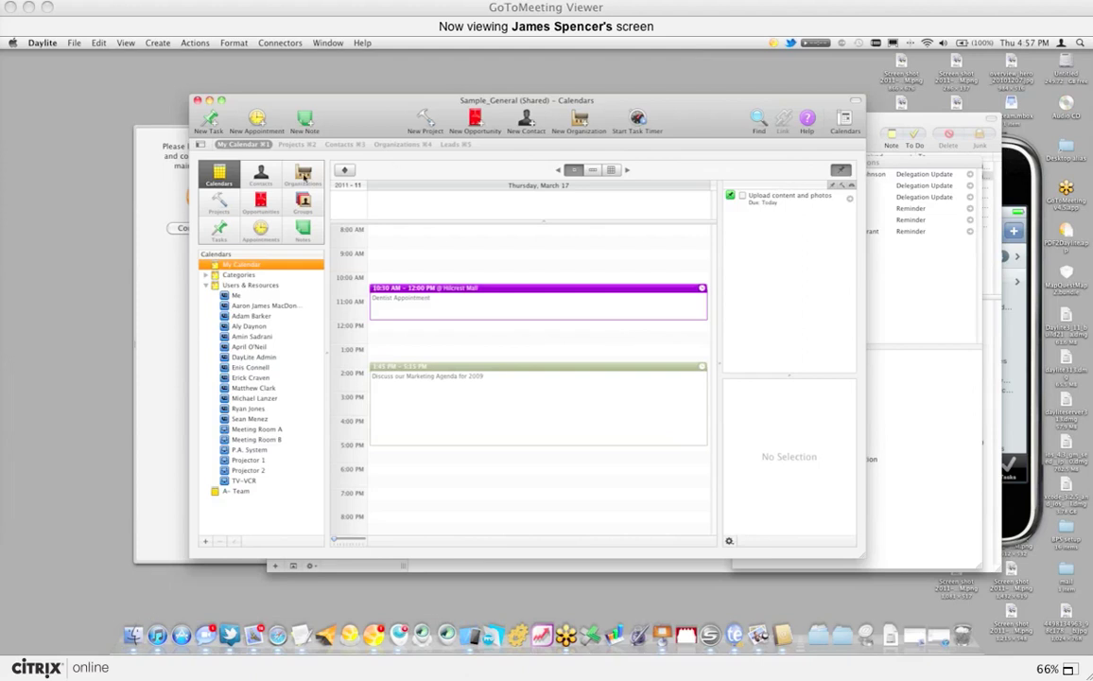
pyautogui.click(205, 188)
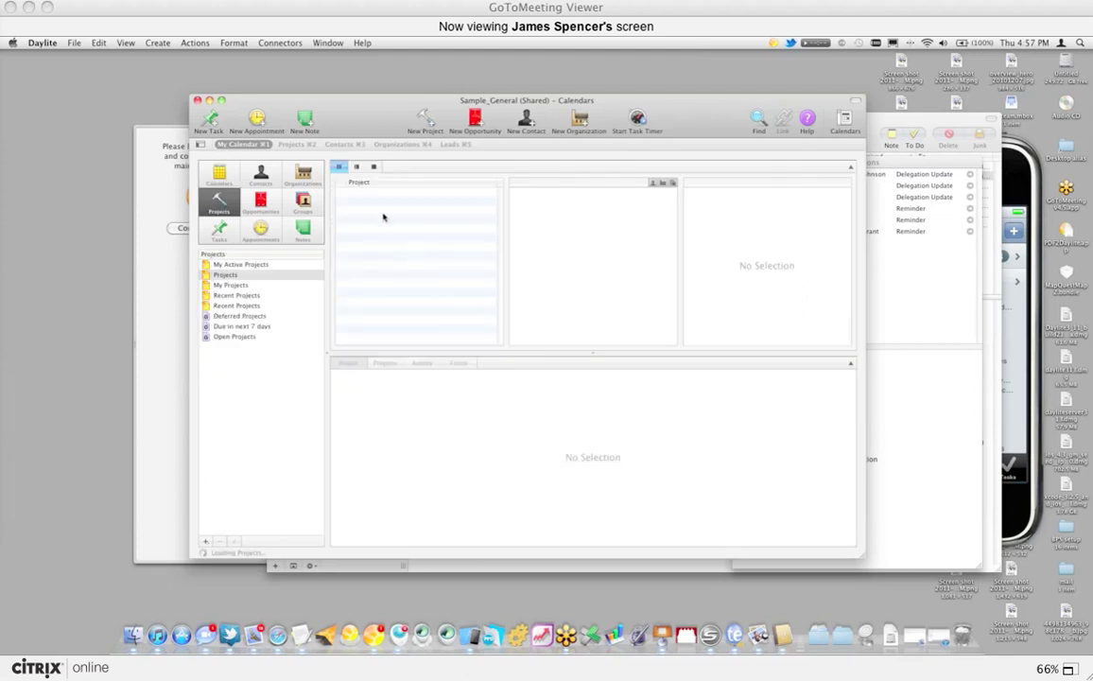
# - Select just the 2010 Bell Gala and Design webpage for Macworld Presentations projects
pyautogui.moveTo(383, 194); pyautogui.dragTo(397, 246)
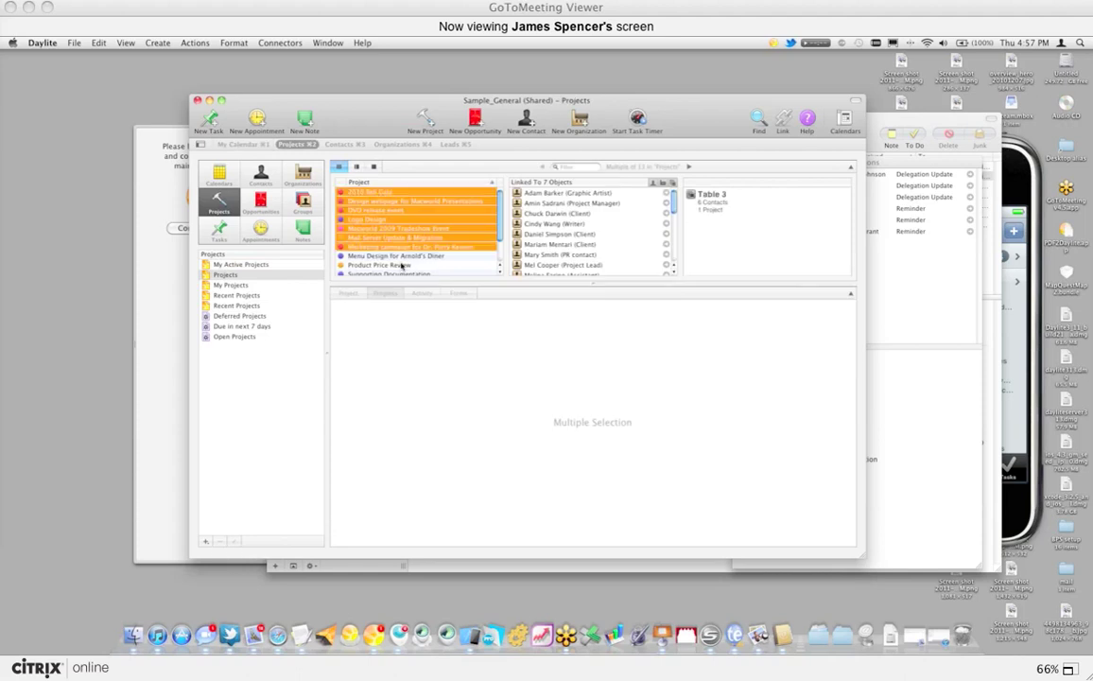
pyautogui.click(368, 228)
pyautogui.keyDown('shift'); pyautogui.click(391, 197); pyautogui.keyUp('shift')
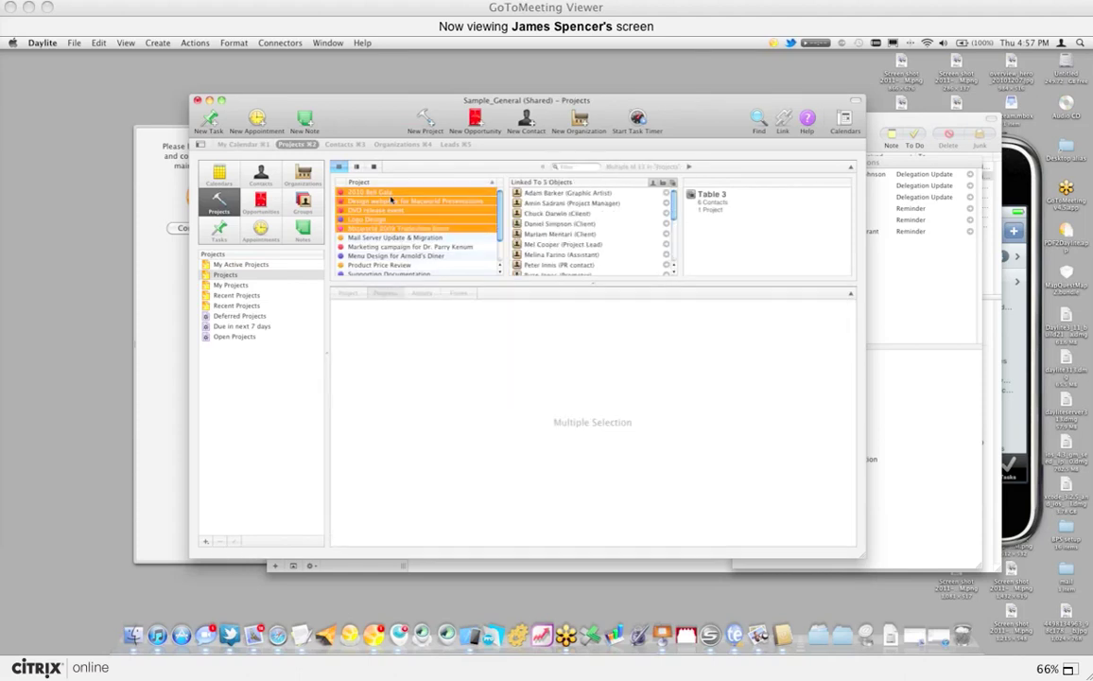
pyautogui.click(387, 194)
pyautogui.keyDown('shift'); pyautogui.click(386, 200); pyautogui.keyUp('shift')
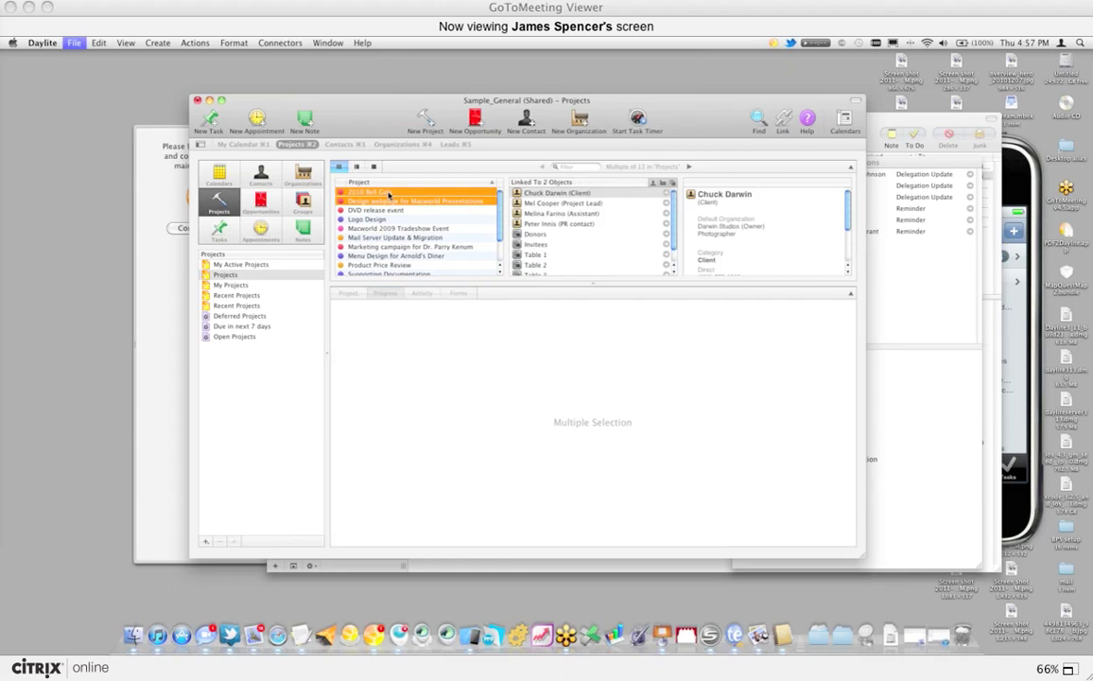
# - Print-preview the two projects in the Project Summary layout and scroll through it
pyautogui.press('super+p')
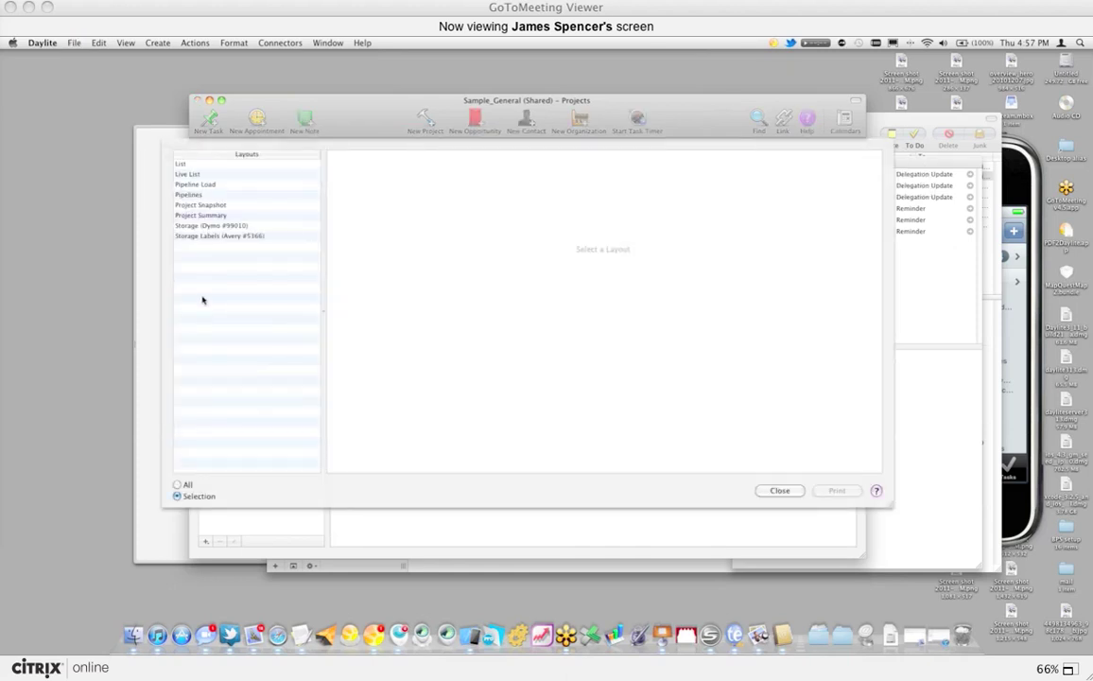
pyautogui.click(206, 215)
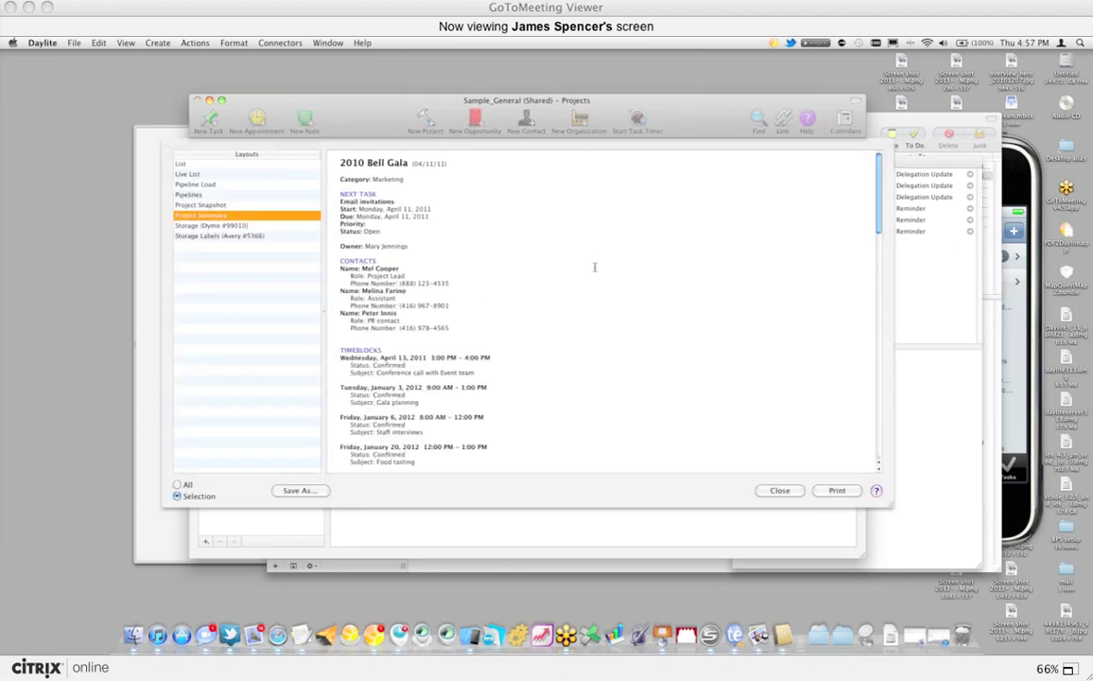
pyautogui.scroll(-3, 541, 244)
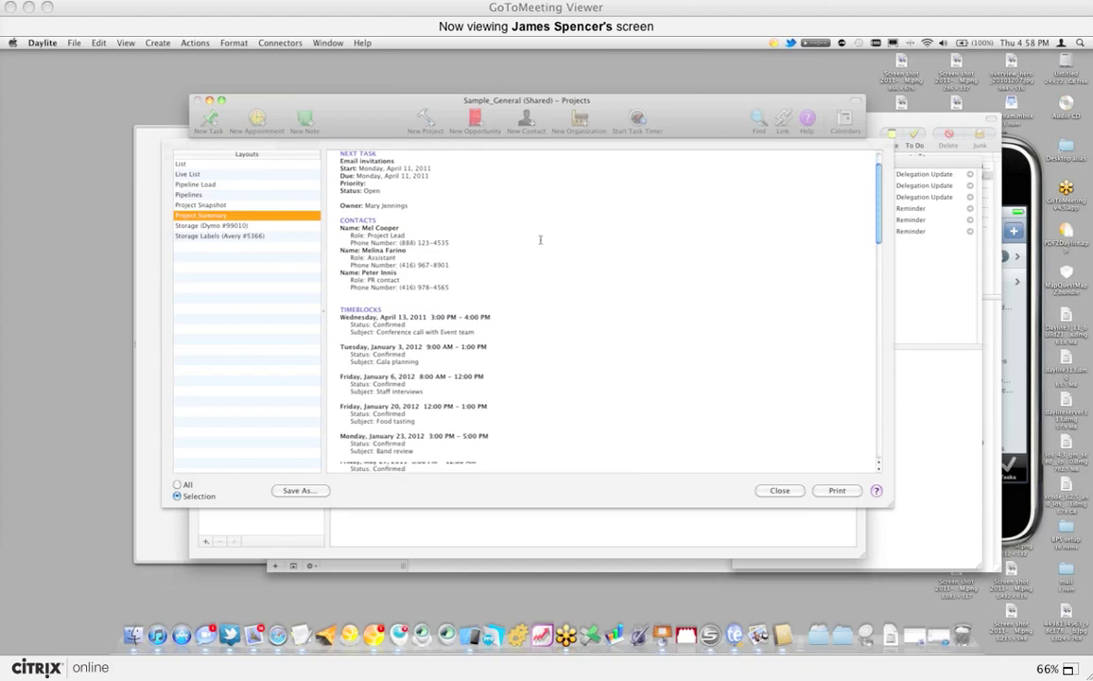
pyautogui.scroll(-15, 402, 282)
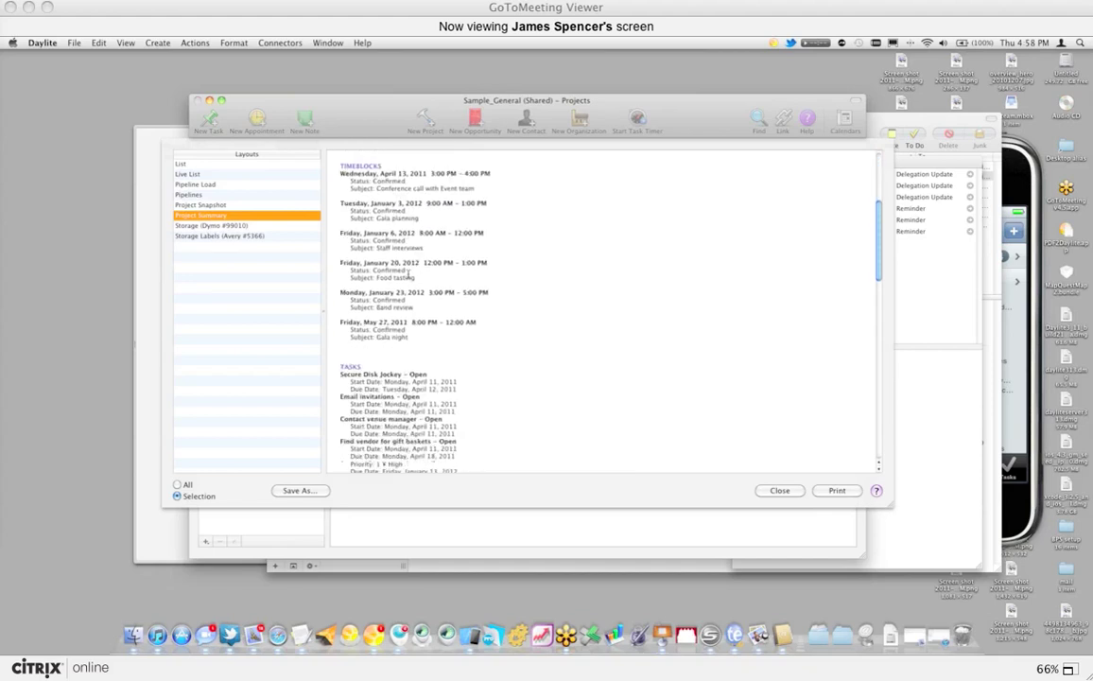
pyautogui.scroll(-5, 409, 277)
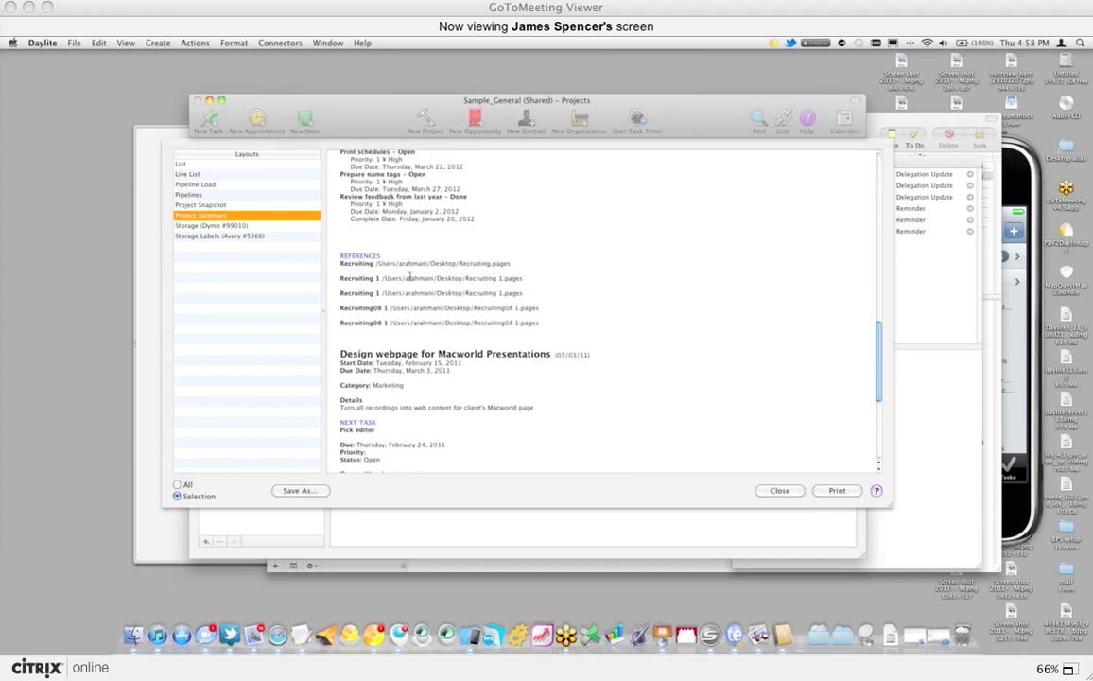
pyautogui.scroll(-5, 410, 276)
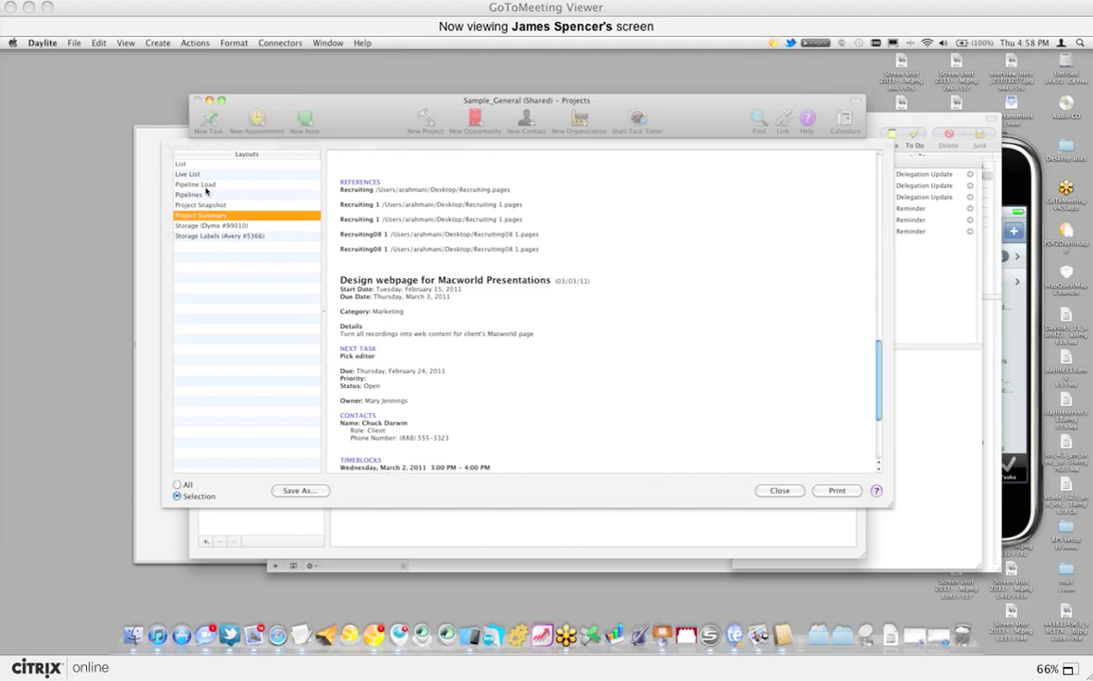
# - Switch the preview to the Pipelines layout, scroll through it, and close the preview
pyautogui.click(194, 194)
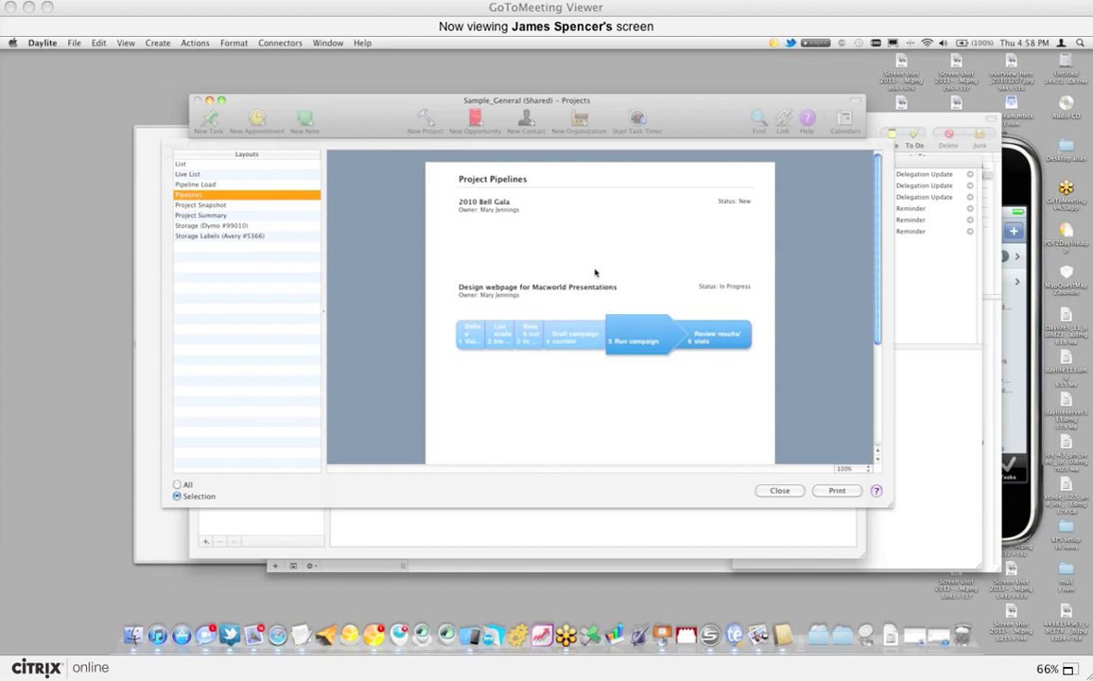
pyautogui.scroll(-3, 593, 271)
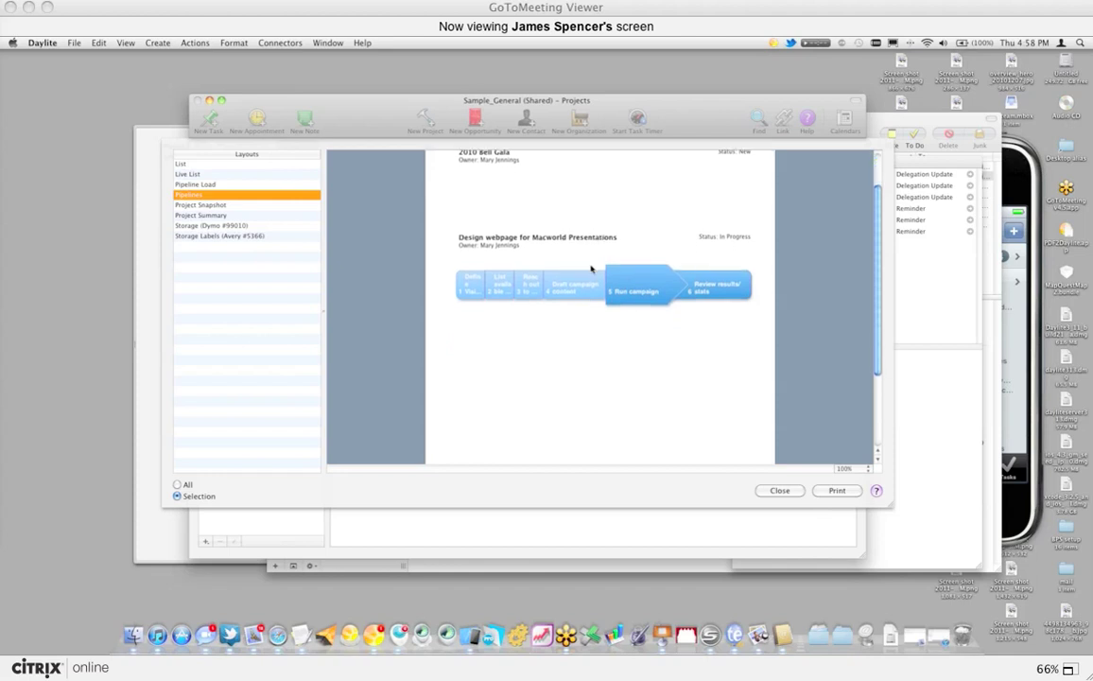
pyautogui.scroll(-3, 593, 270)
pyautogui.scroll(5, 599, 273)
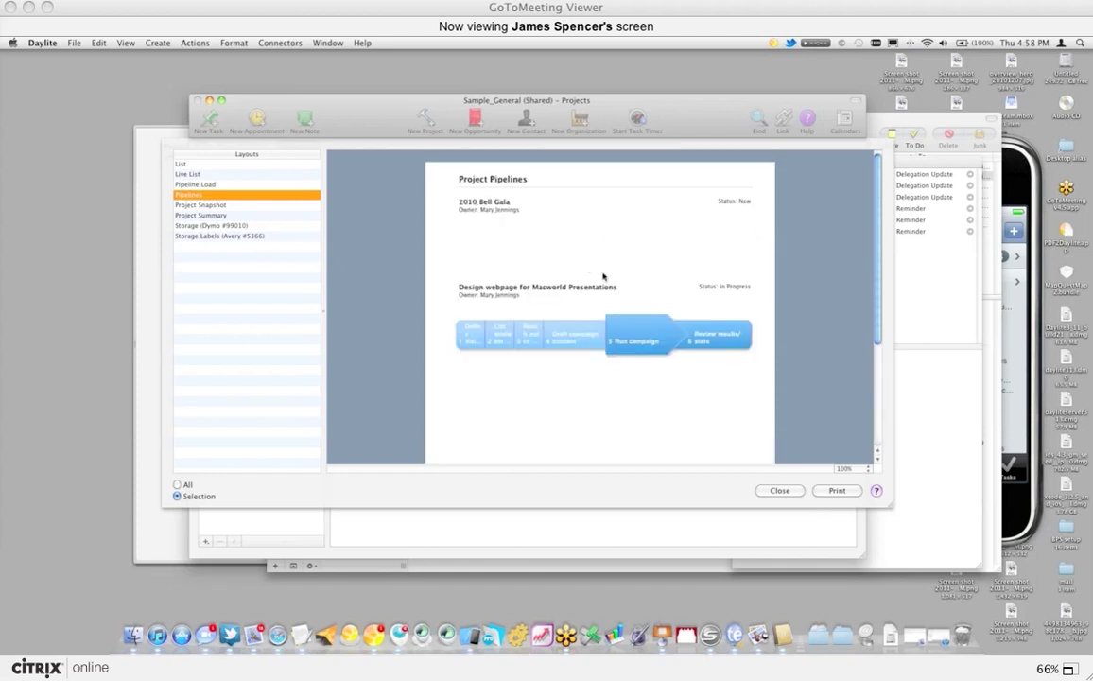
pyautogui.press('Escape')
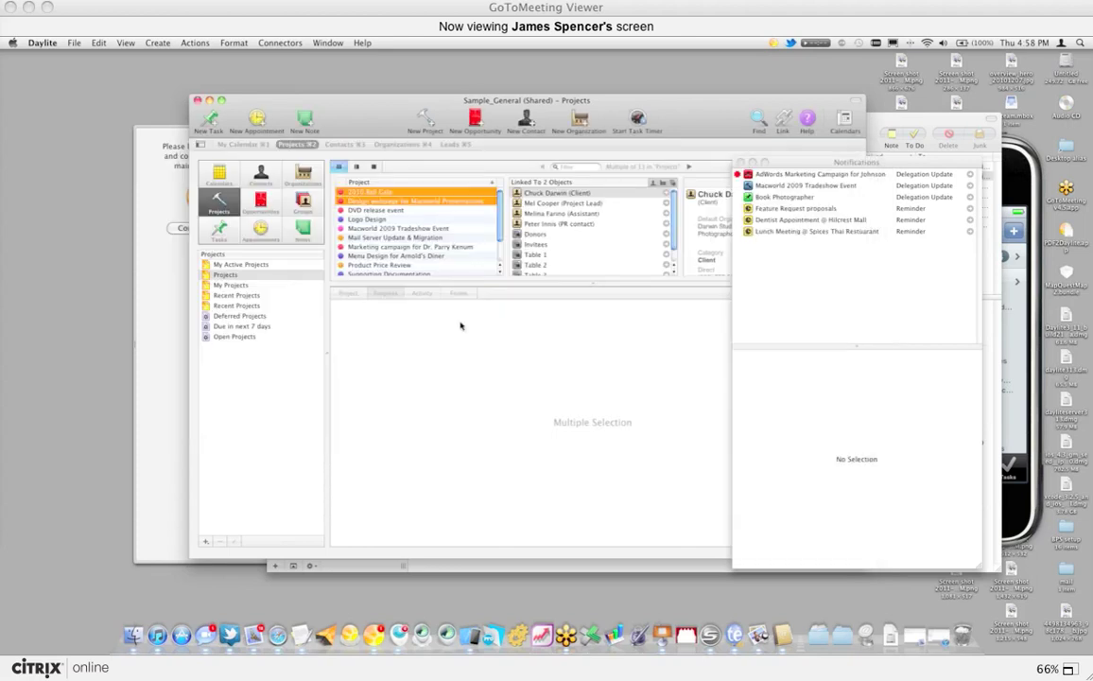
# - Select the four projects from Marketing campaign through Supporting Documentation for printing
pyautogui.click(397, 261)
pyautogui.moveTo(391, 247); pyautogui.dragTo(411, 276)
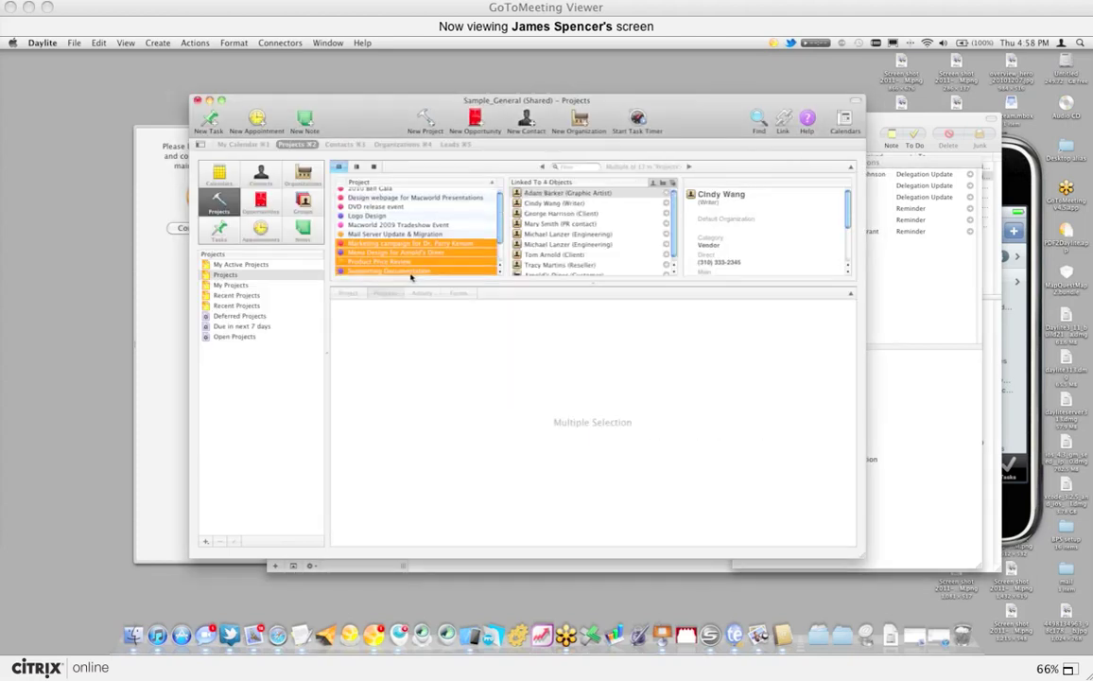
pyautogui.press('super+p')
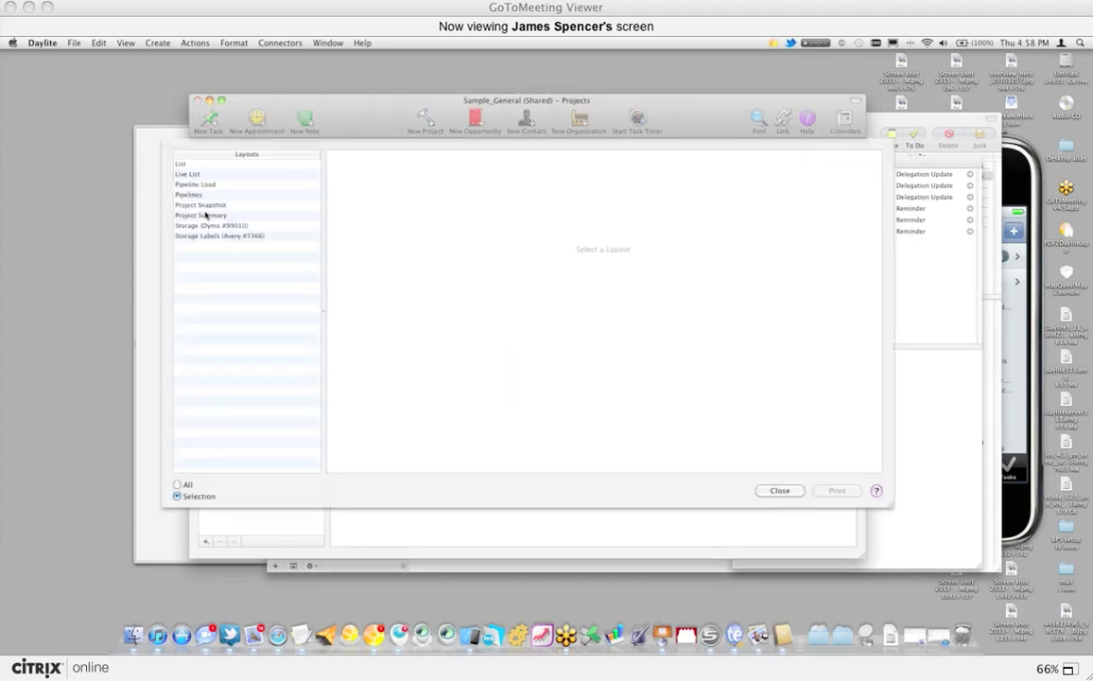
# - Preview the four projects in the Pipelines layout, close it, and show the calendar
pyautogui.click(185, 193)
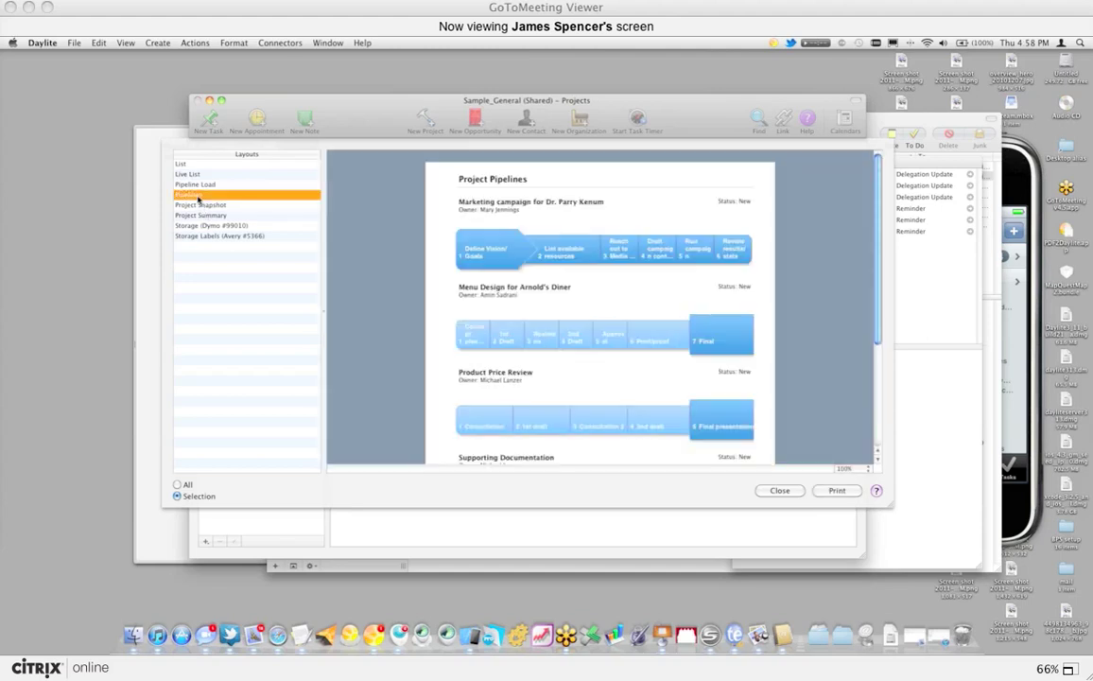
pyautogui.scroll(-5, 679, 314)
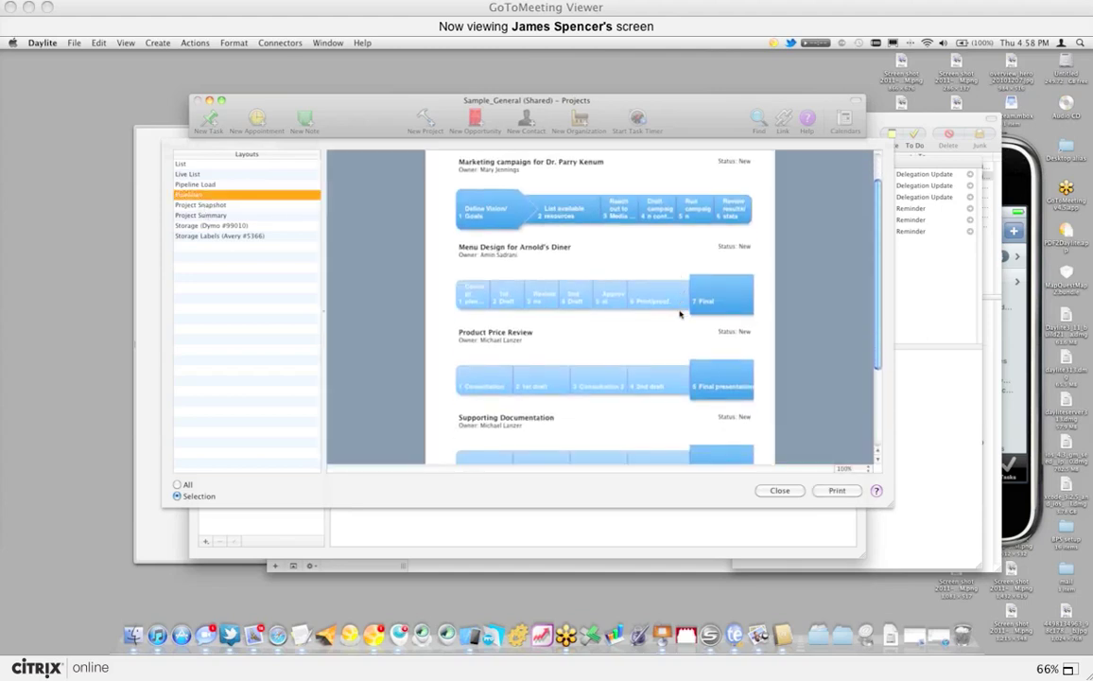
pyautogui.scroll(5, 678, 314)
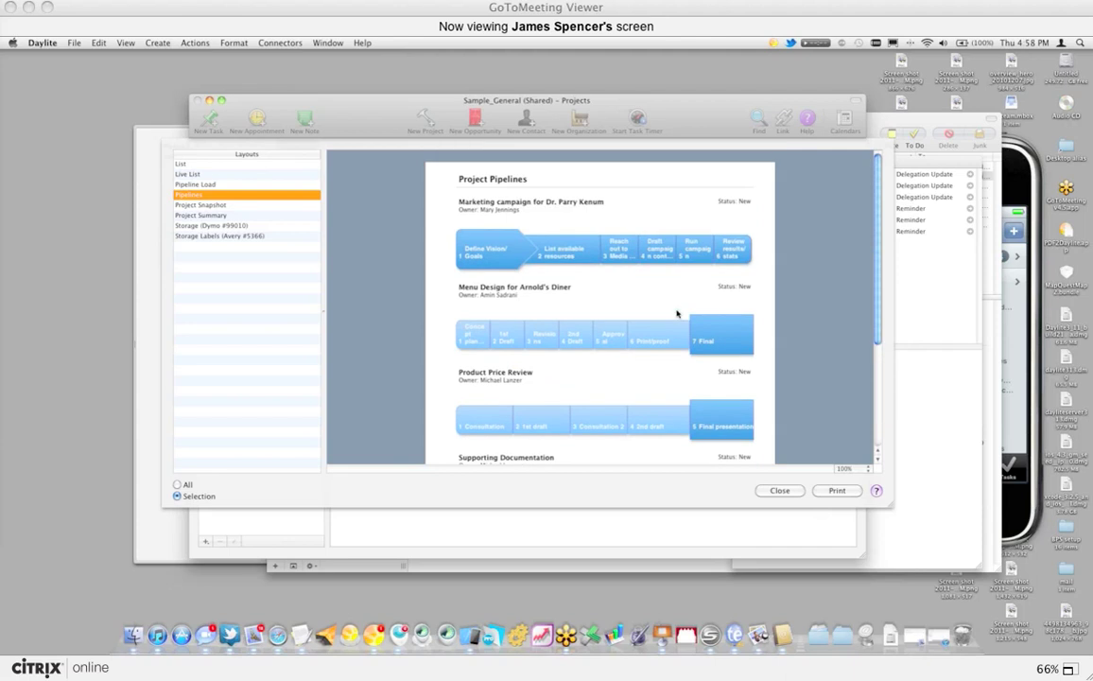
pyautogui.click(777, 490)
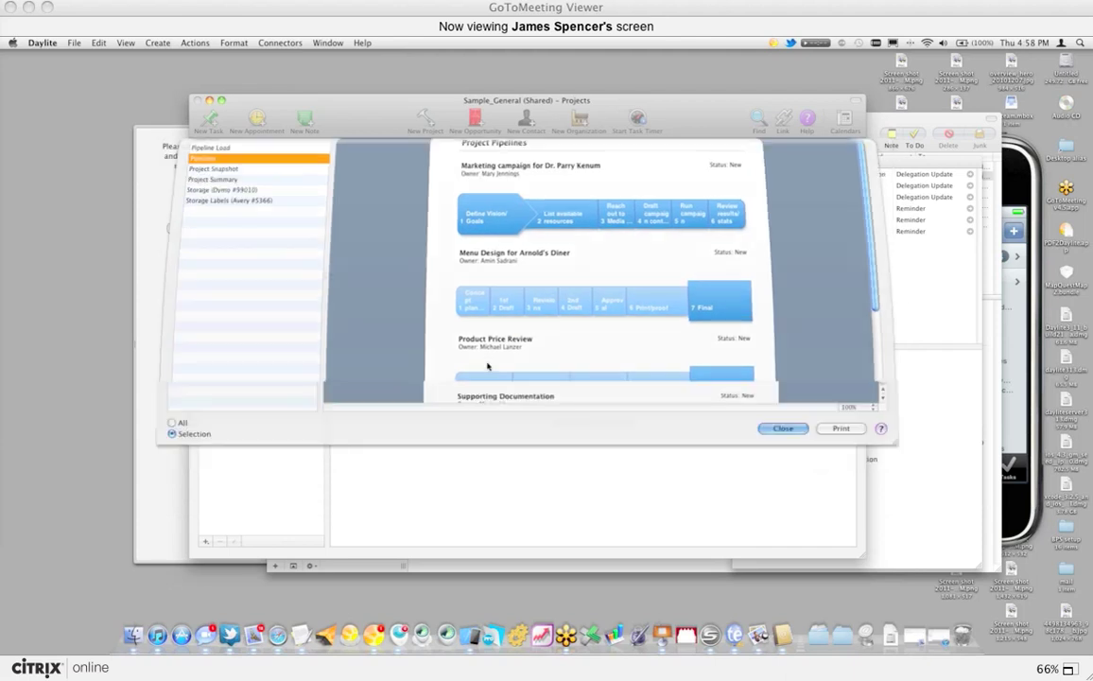
pyautogui.click(226, 174)
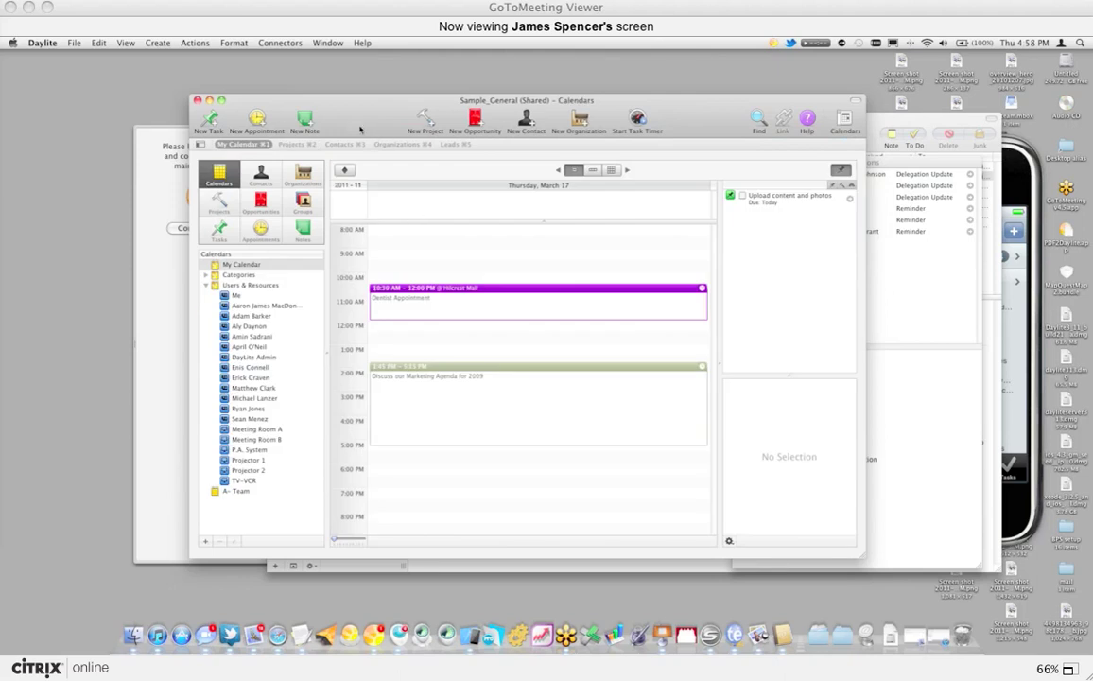
# - Change the calendar from the March 17 day view to week, then to the March 2011 month
pyautogui.moveTo(386, 126); pyautogui.dragTo(437, 125)
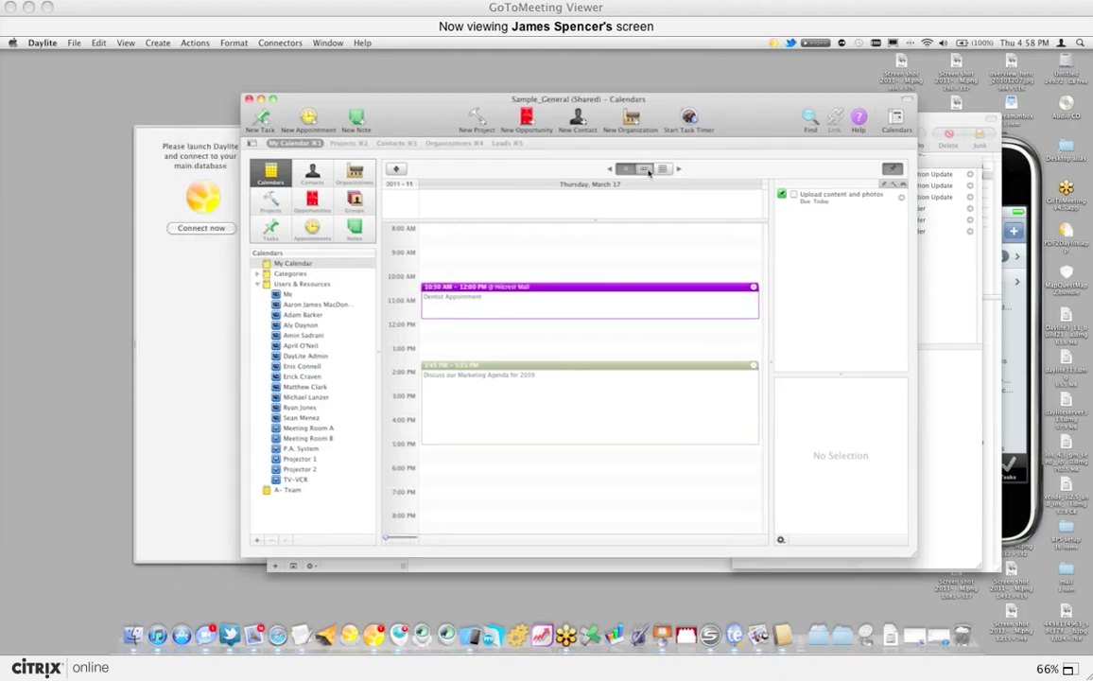
pyautogui.click(663, 169)
pyautogui.click(665, 169)
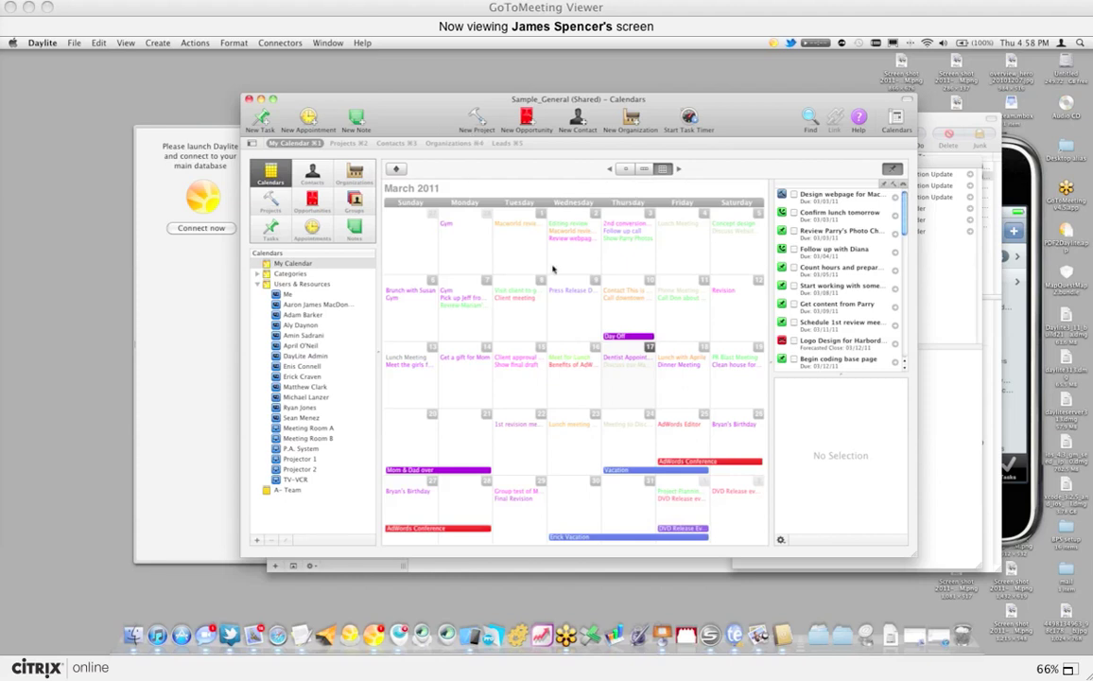
# - Turn on Show time and Show busy bar for Month View in General preferences
pyautogui.press('super+q')
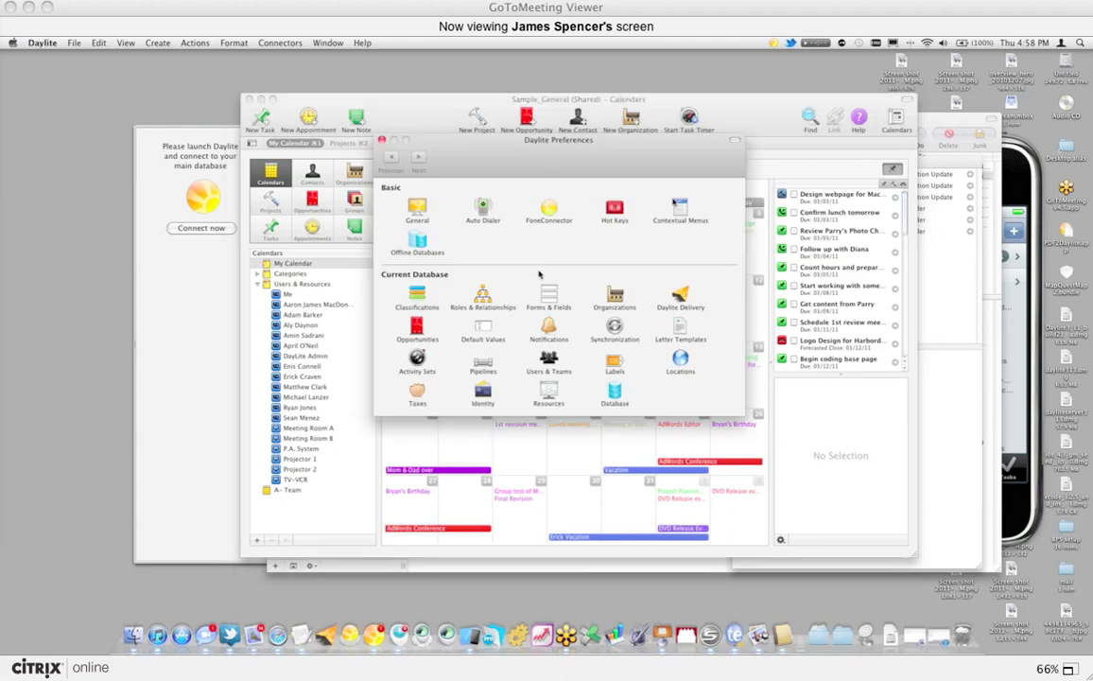
pyautogui.click(422, 211)
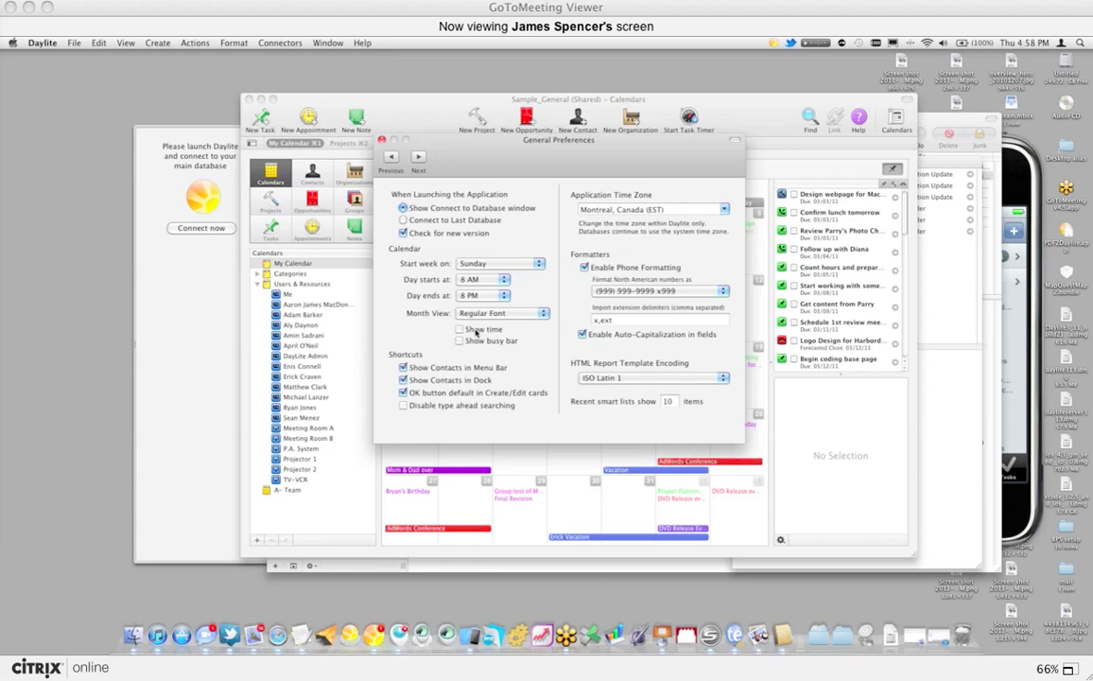
pyautogui.click(474, 330)
pyautogui.click(476, 340)
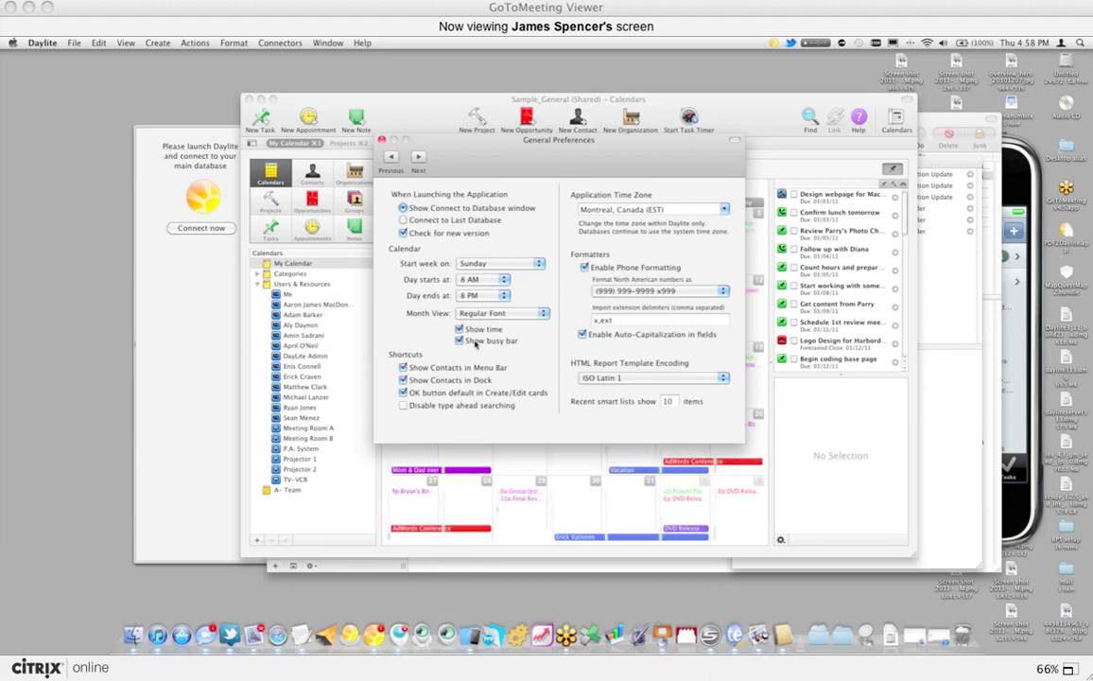
pyautogui.click(382, 140)
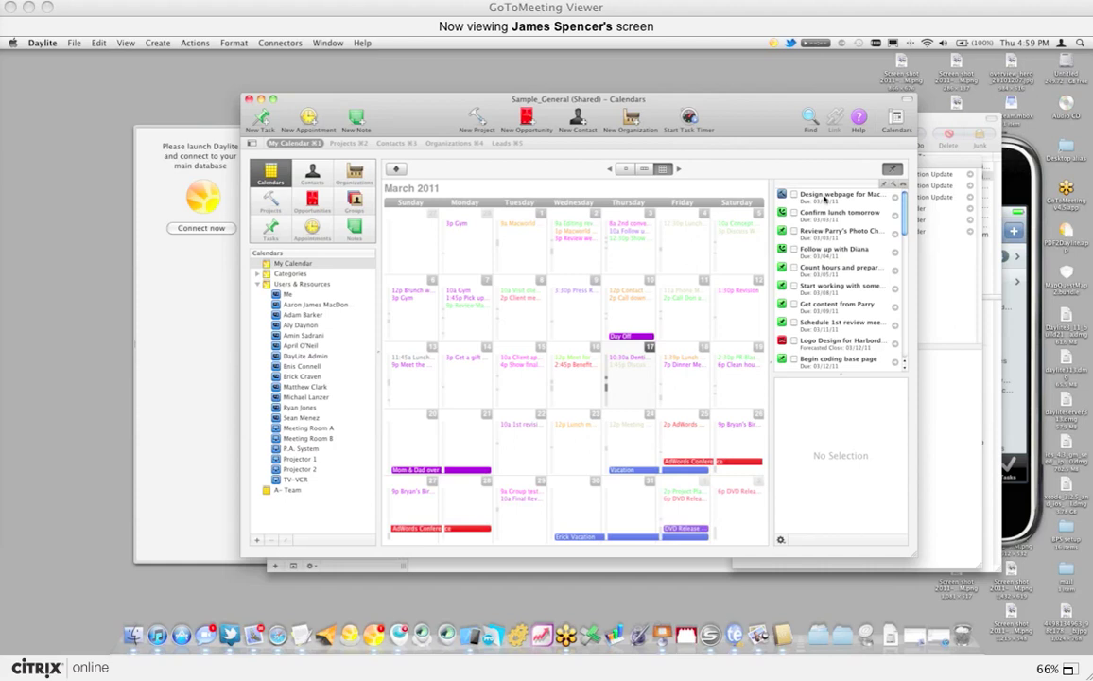
# - Open the Jelly Beans Rox lead in Contacts and request to move it to the trash
pyautogui.click(312, 173)
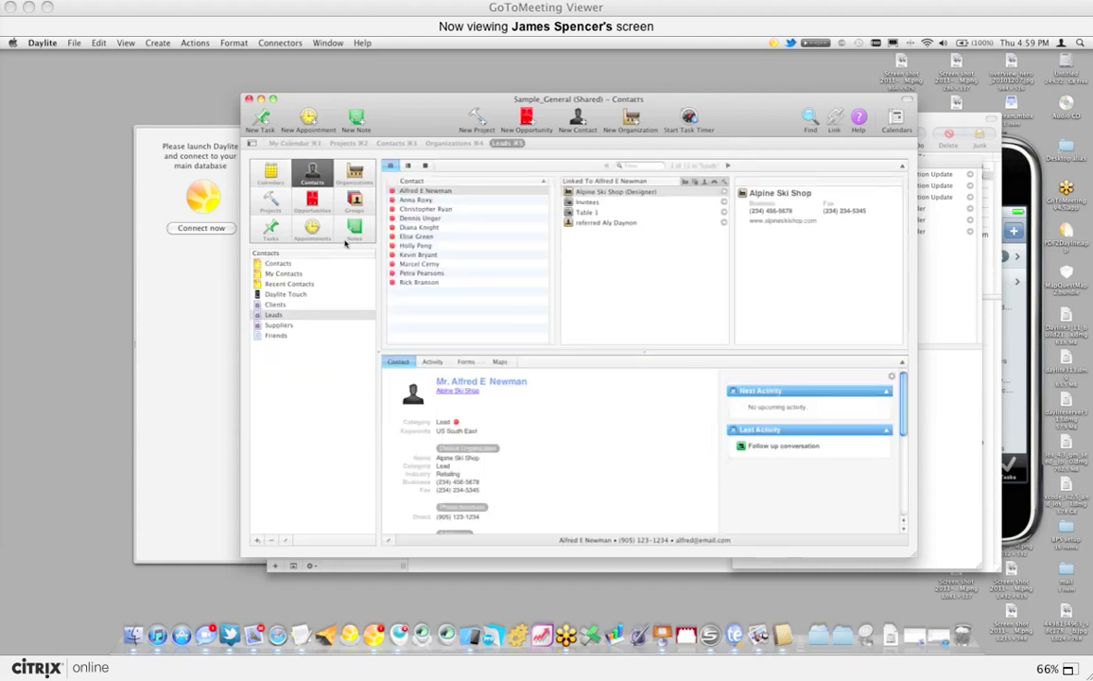
pyautogui.click(458, 200)
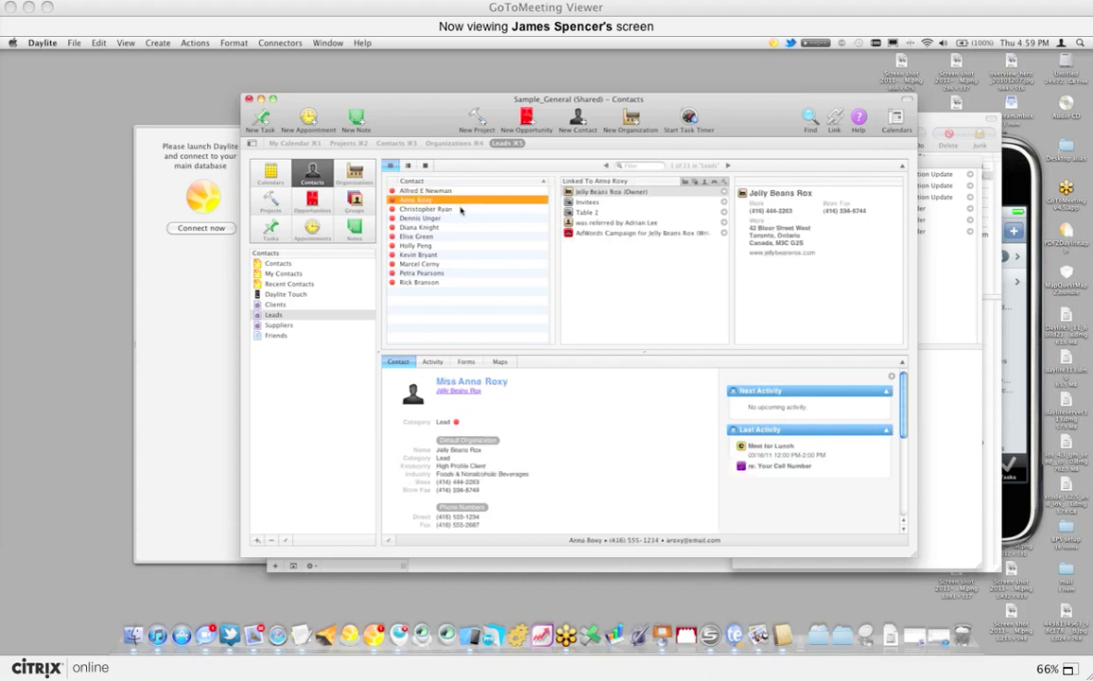
pyautogui.press('BackSpace')
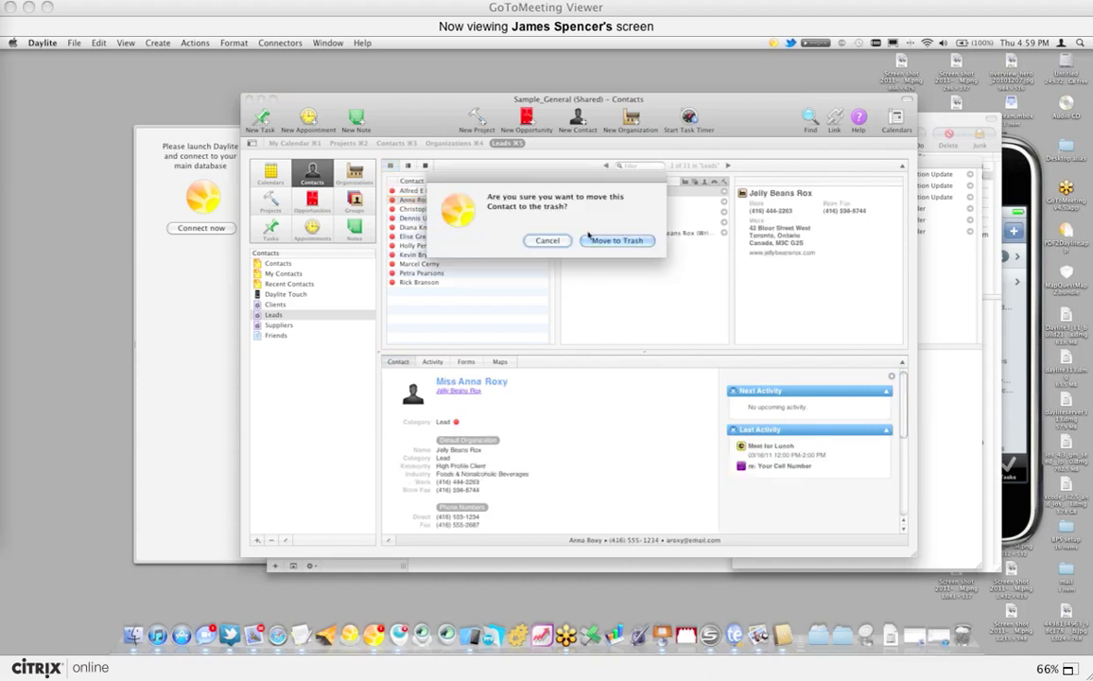
pyautogui.click(598, 243)
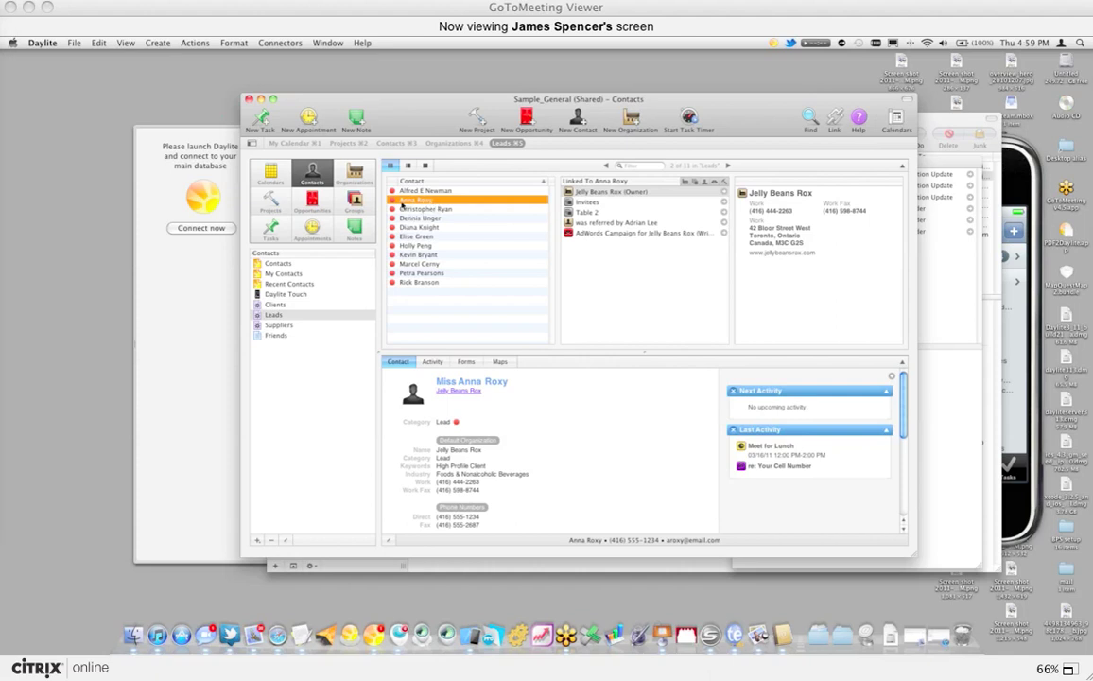
# - Check the Trash window, then move the Jelly Beans Rox lead to the trash
pyautogui.click(327, 43)
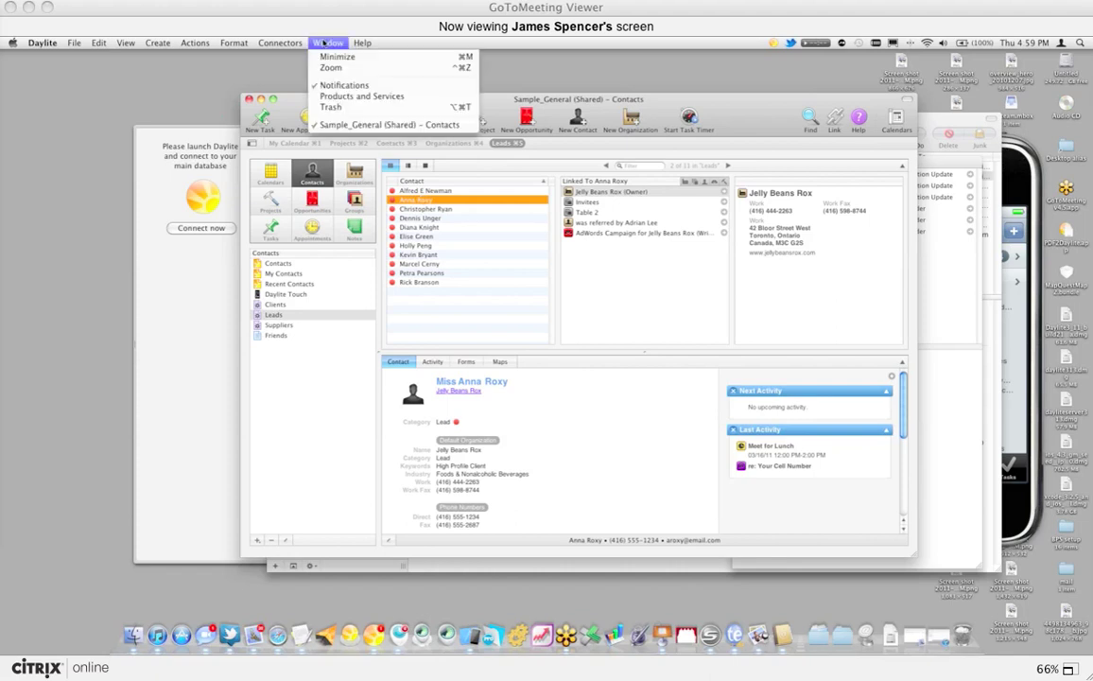
pyautogui.click(342, 108)
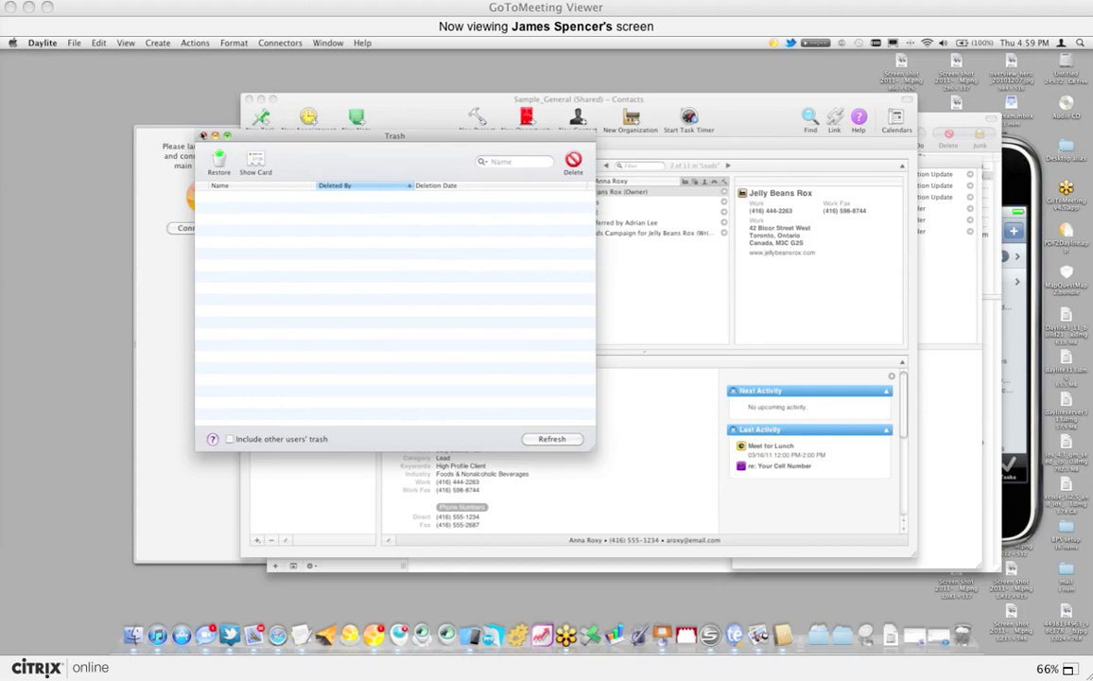
pyautogui.click(202, 137)
pyautogui.press('super+BackSpace')
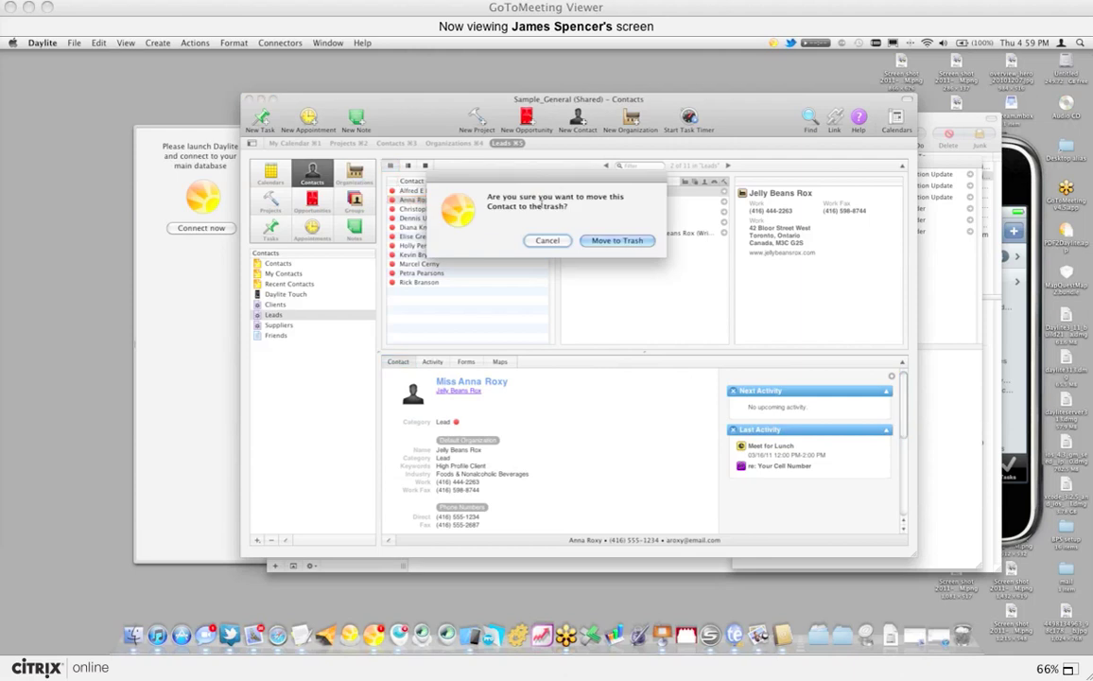
pyautogui.click(620, 245)
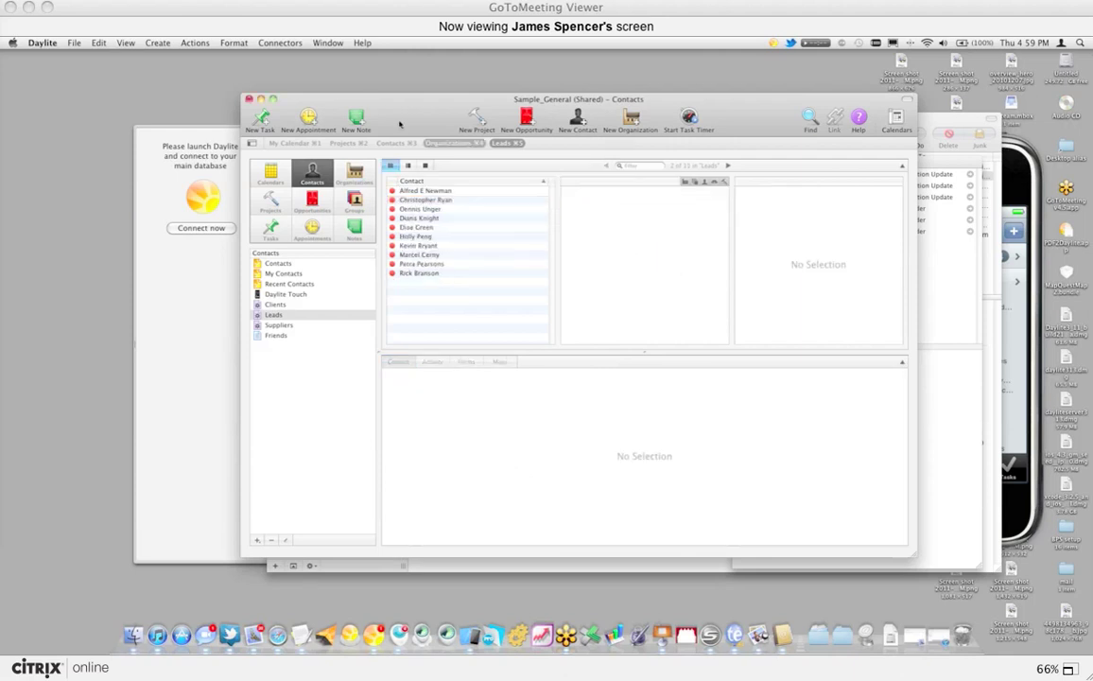
# - Restore the Jelly Beans Rox contact from the Trash and show its details in Leads
pyautogui.click(328, 43)
pyautogui.click(331, 105)
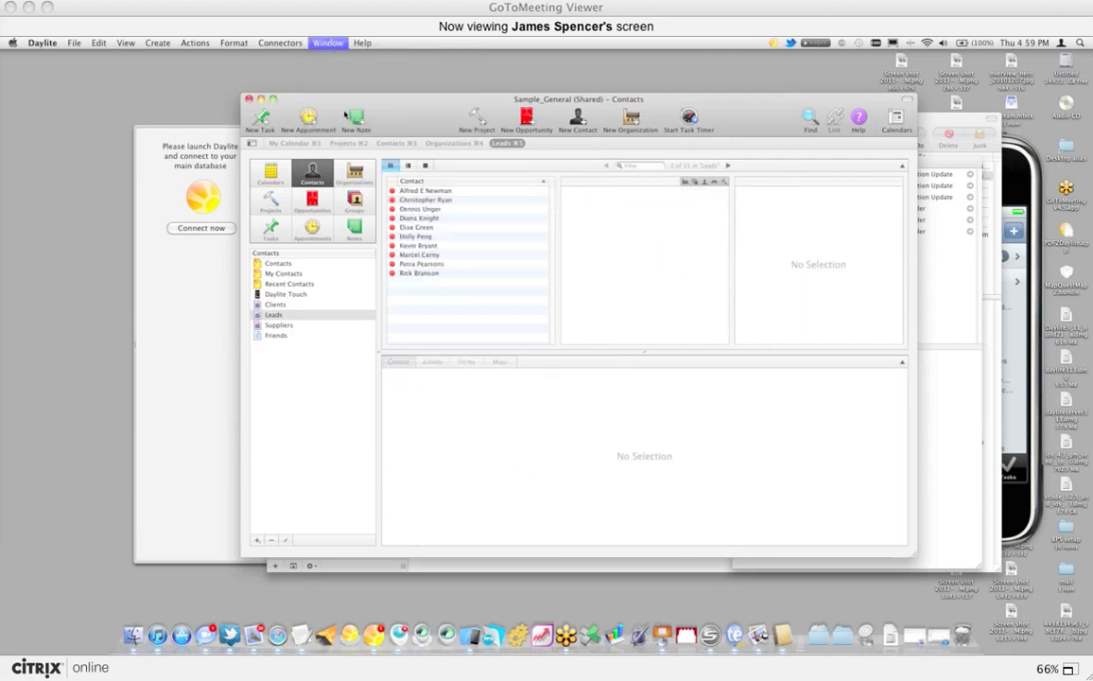
pyautogui.click(348, 197)
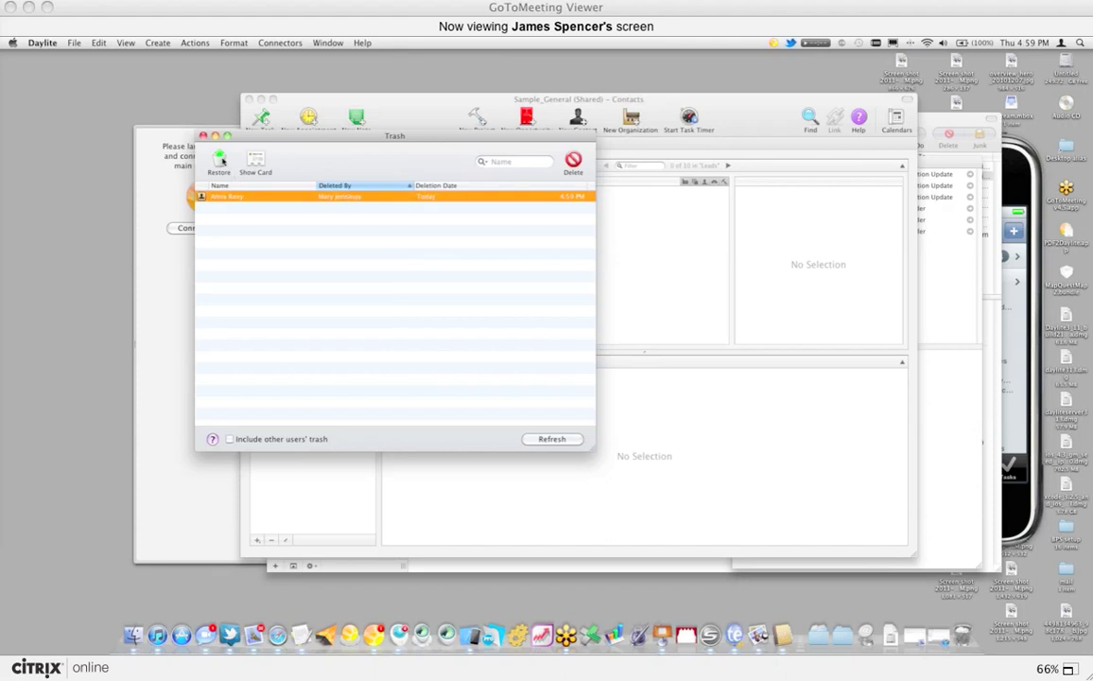
pyautogui.click(219, 163)
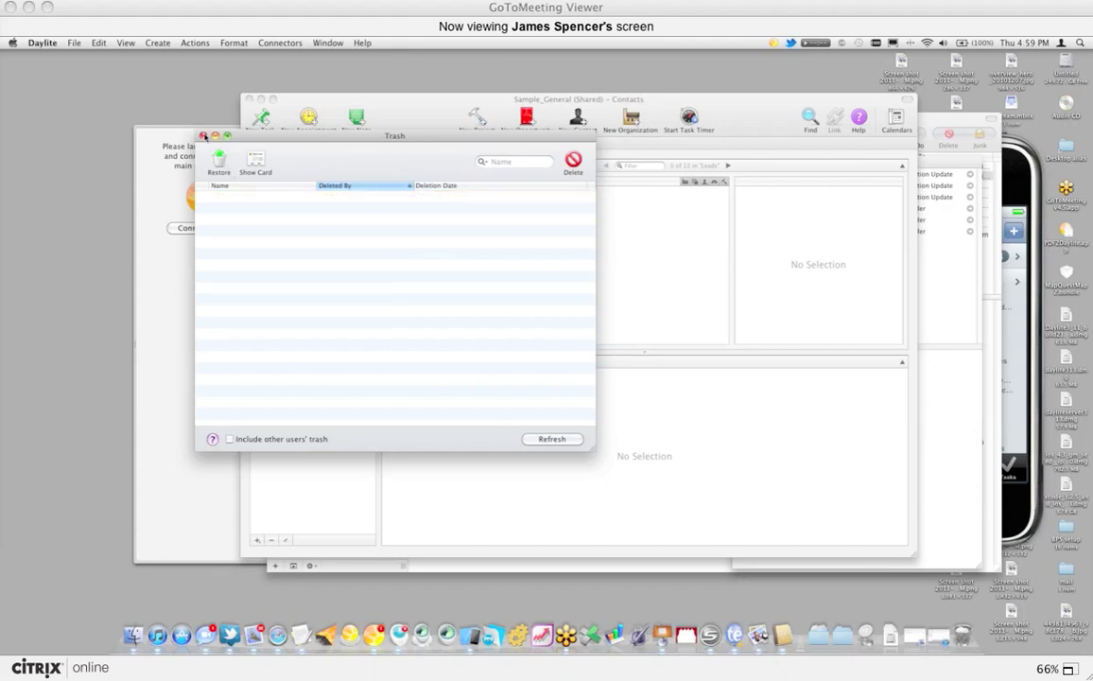
pyautogui.click(203, 135)
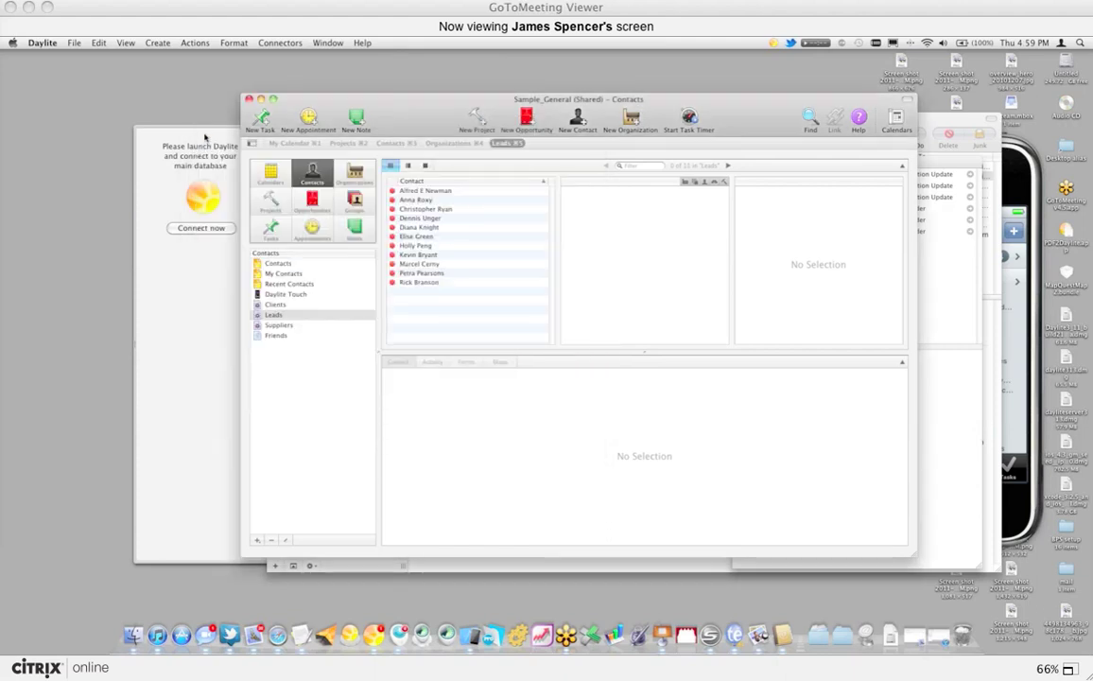
pyautogui.click(416, 199)
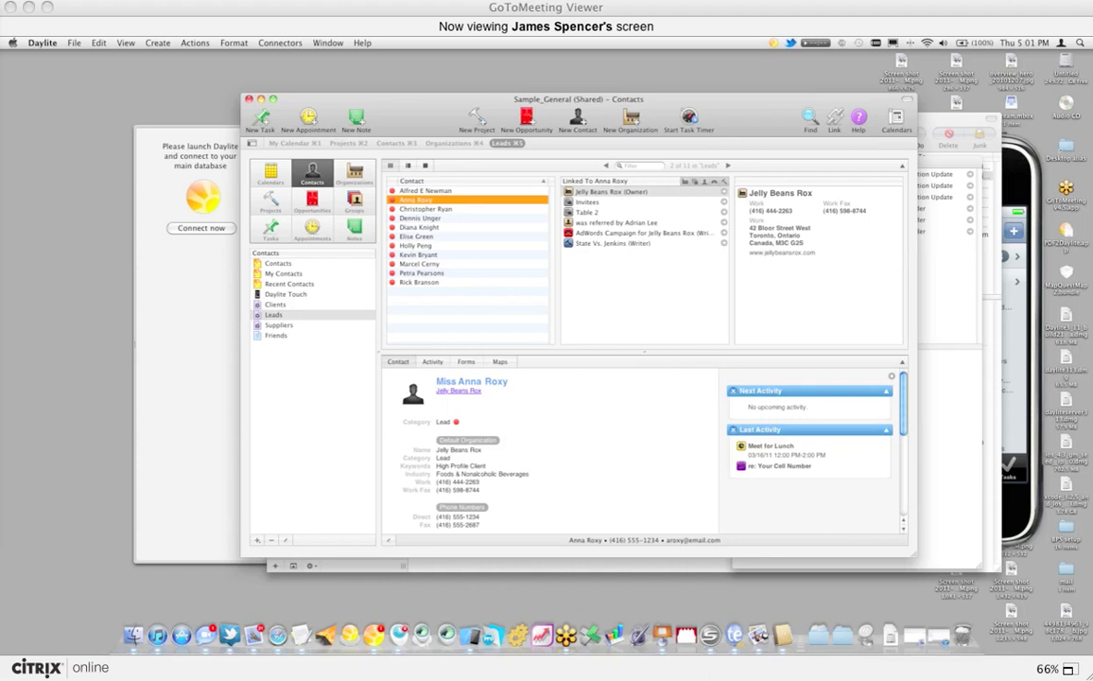
pyautogui.click(748, 129)
pyautogui.moveTo(748, 130); pyautogui.dragTo(748, 128)
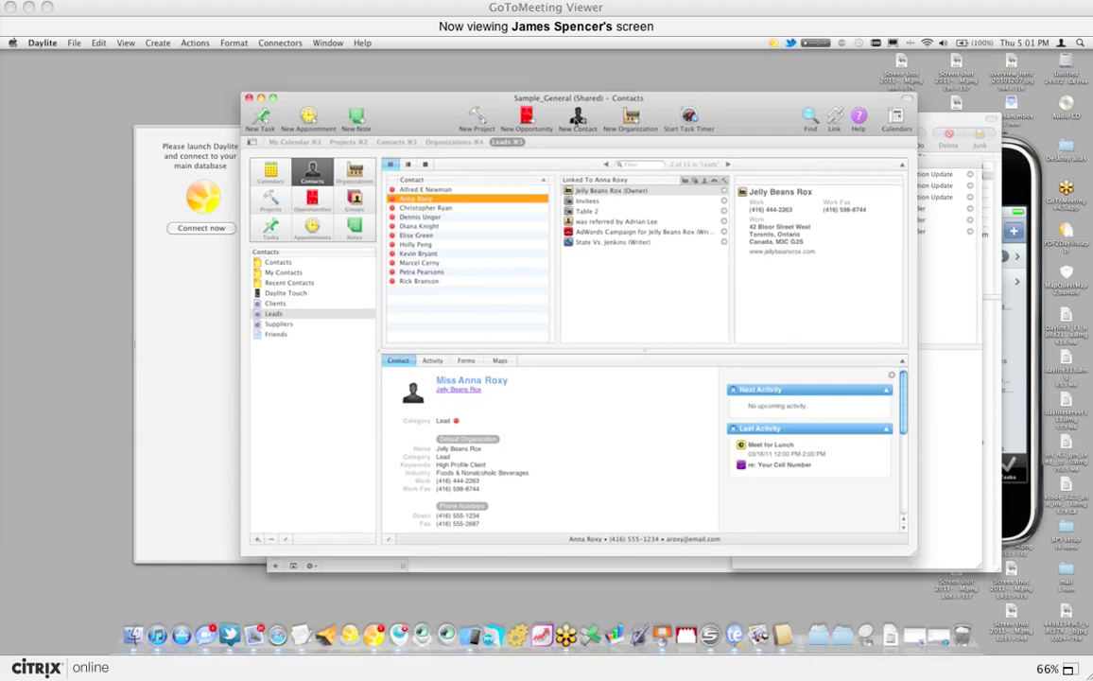
pyautogui.press('super+n')
# - Discard the blank contact and start a Jelly Beans Rox contact with its address and phone numbers
pyautogui.moveTo(449, 110); pyautogui.dragTo(627, 120)
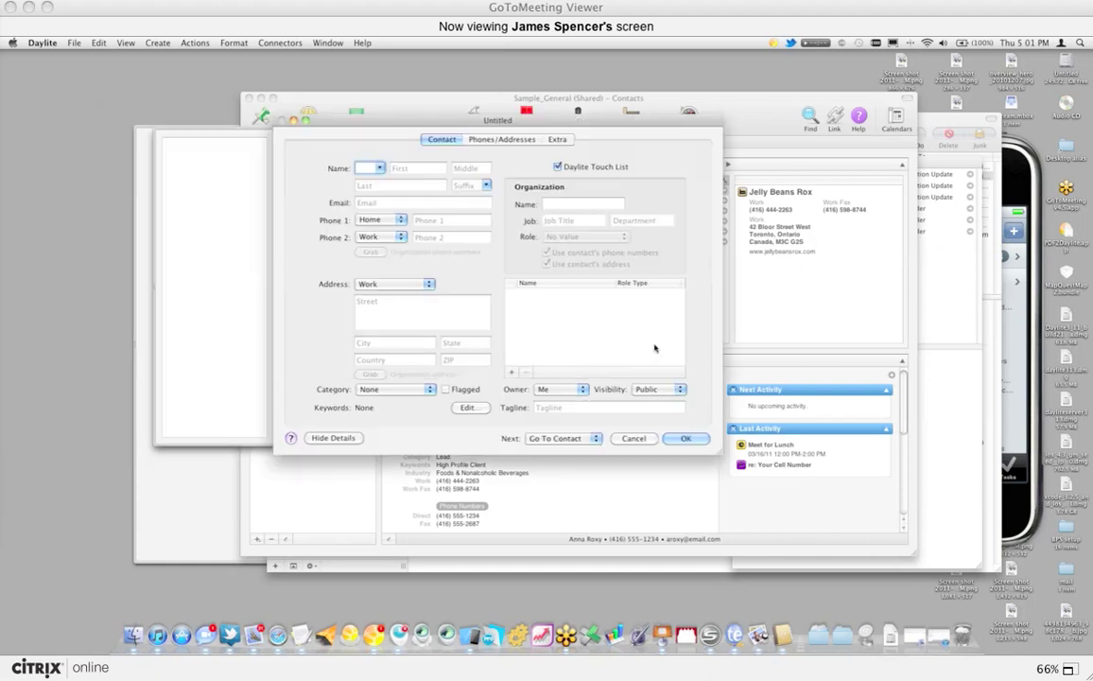
pyautogui.click(638, 441)
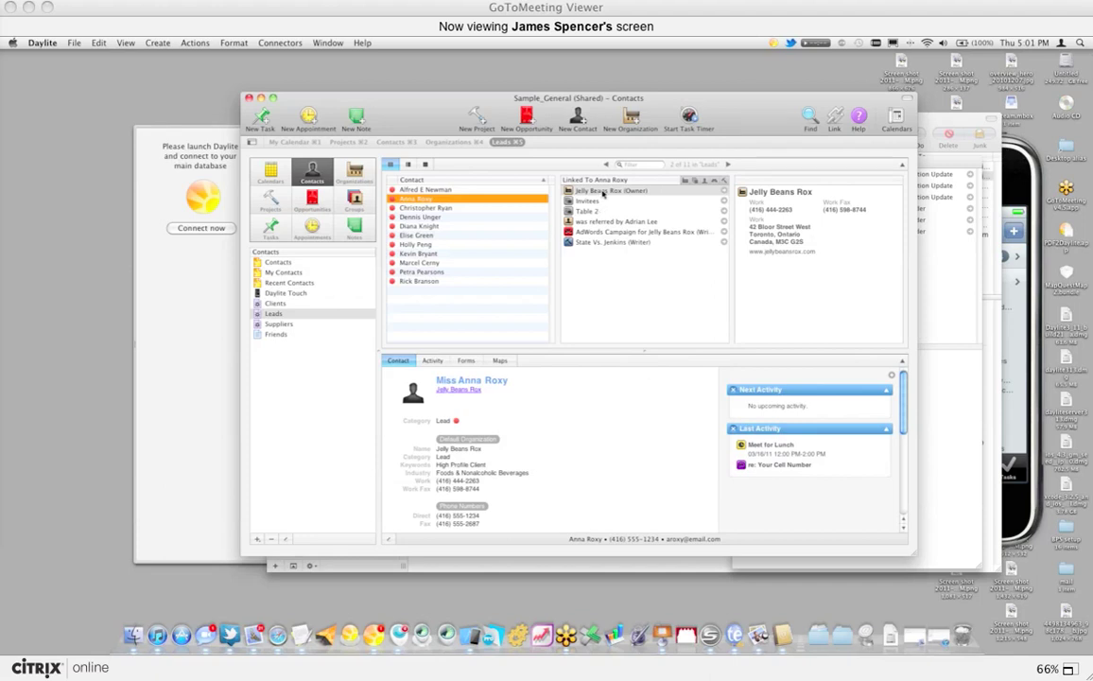
pyautogui.click(567, 191)
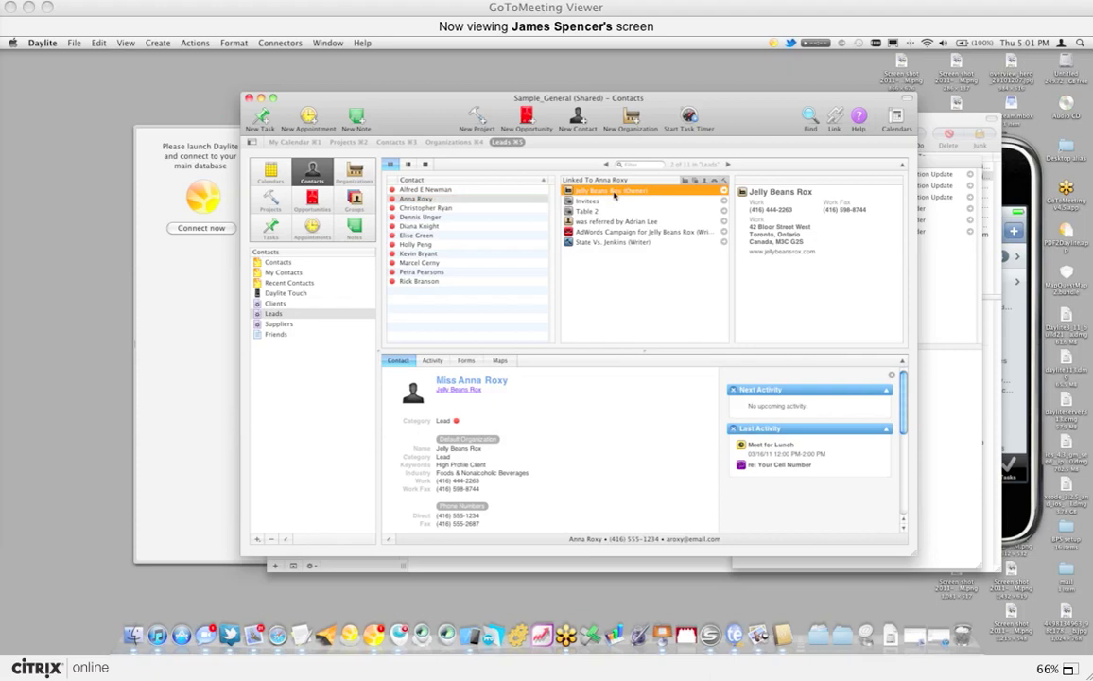
pyautogui.click(578, 118)
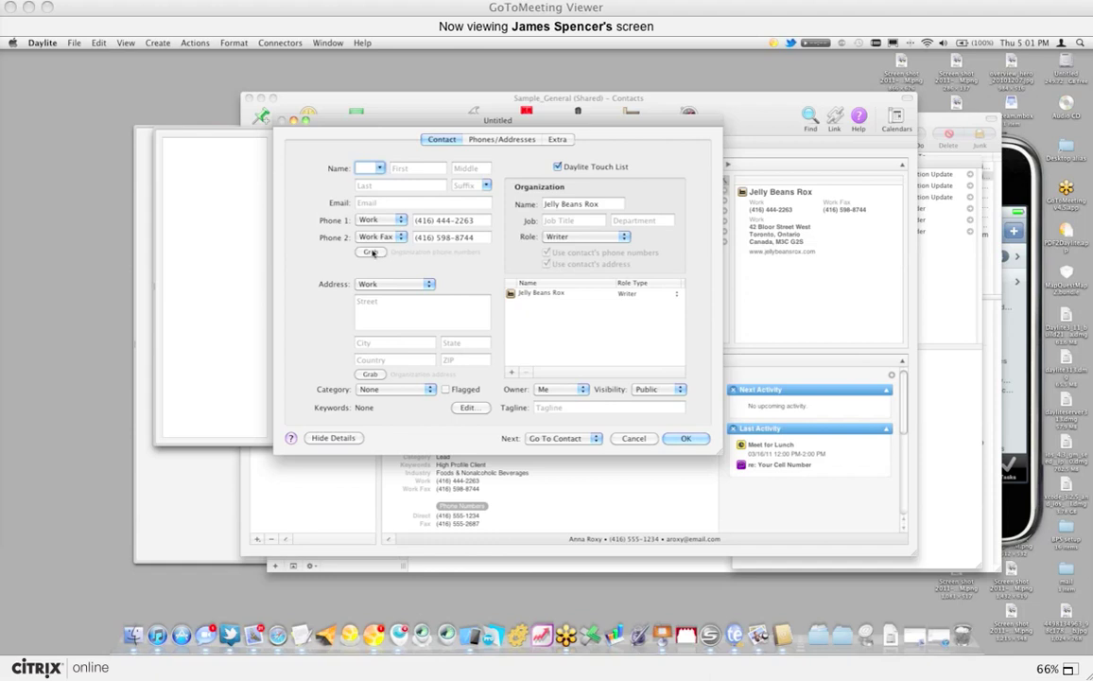
pyautogui.click(370, 374)
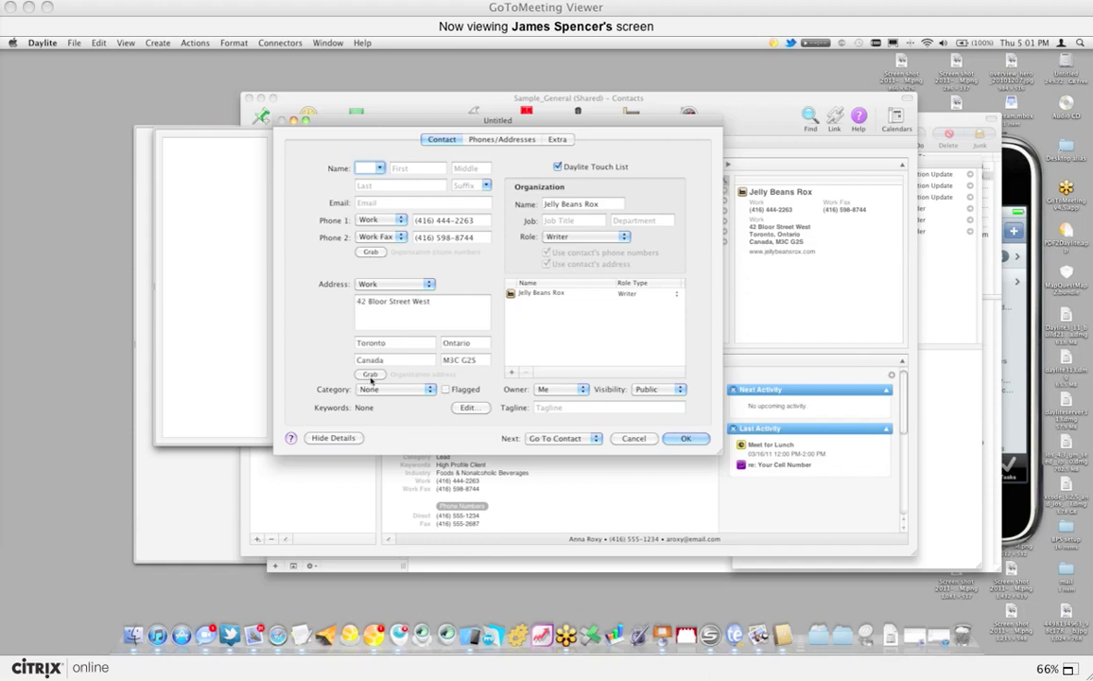
pyautogui.click(375, 252)
# - Enter 'NewNames' as the contact's first name and review the after-save options without changing them
pyautogui.click(408, 169)
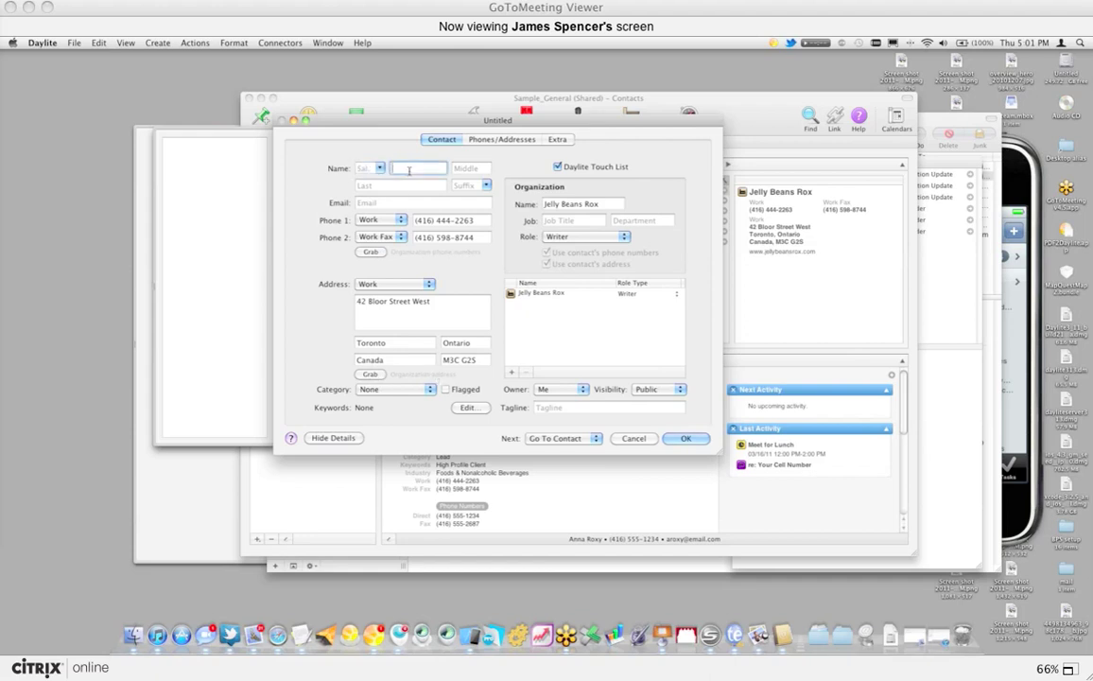
pyautogui.write('NewNames')
pyautogui.click(555, 439)
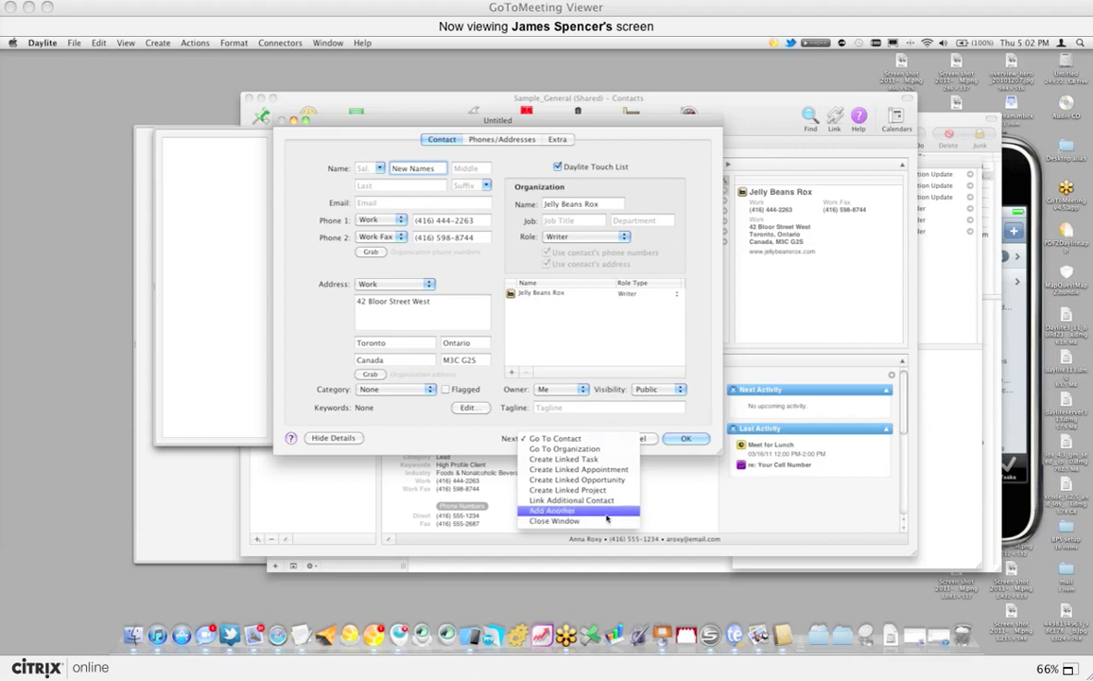
pyautogui.click(470, 444)
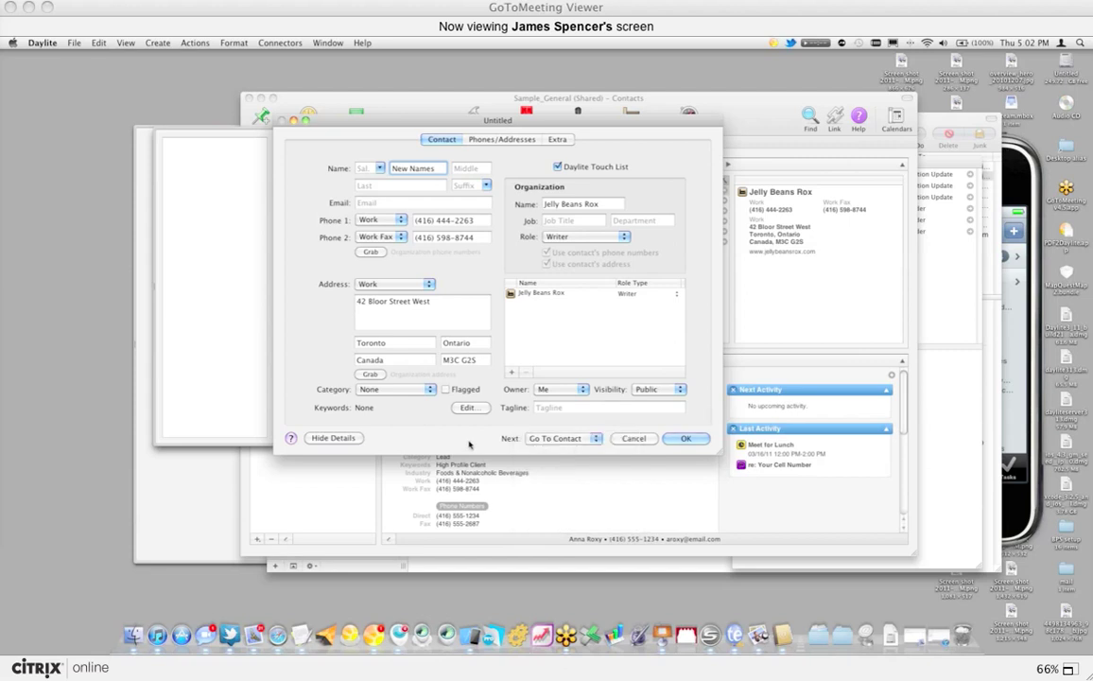
# - Keep the contact's category as None and save the new contact
pyautogui.click(408, 396)
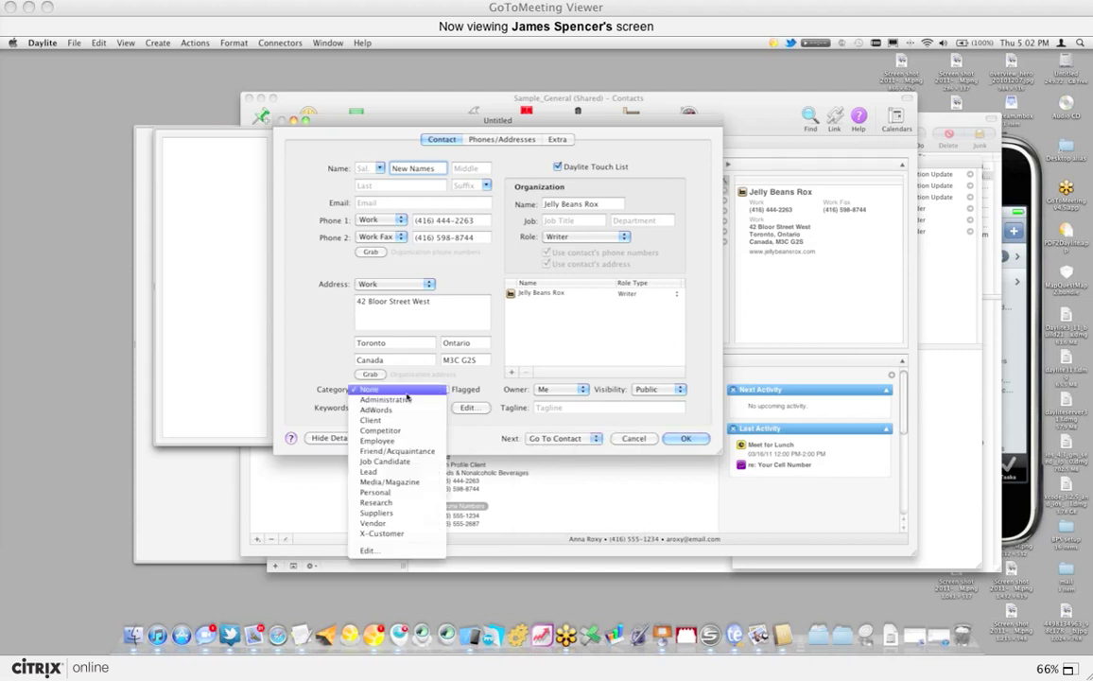
pyautogui.click(481, 427)
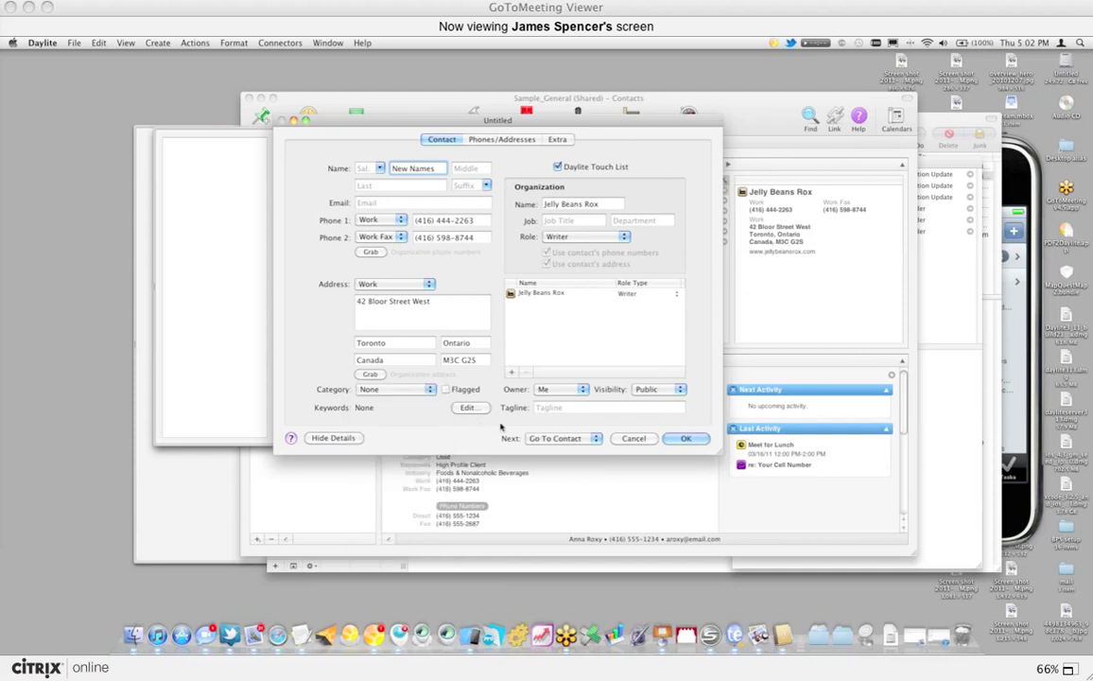
pyautogui.click(683, 438)
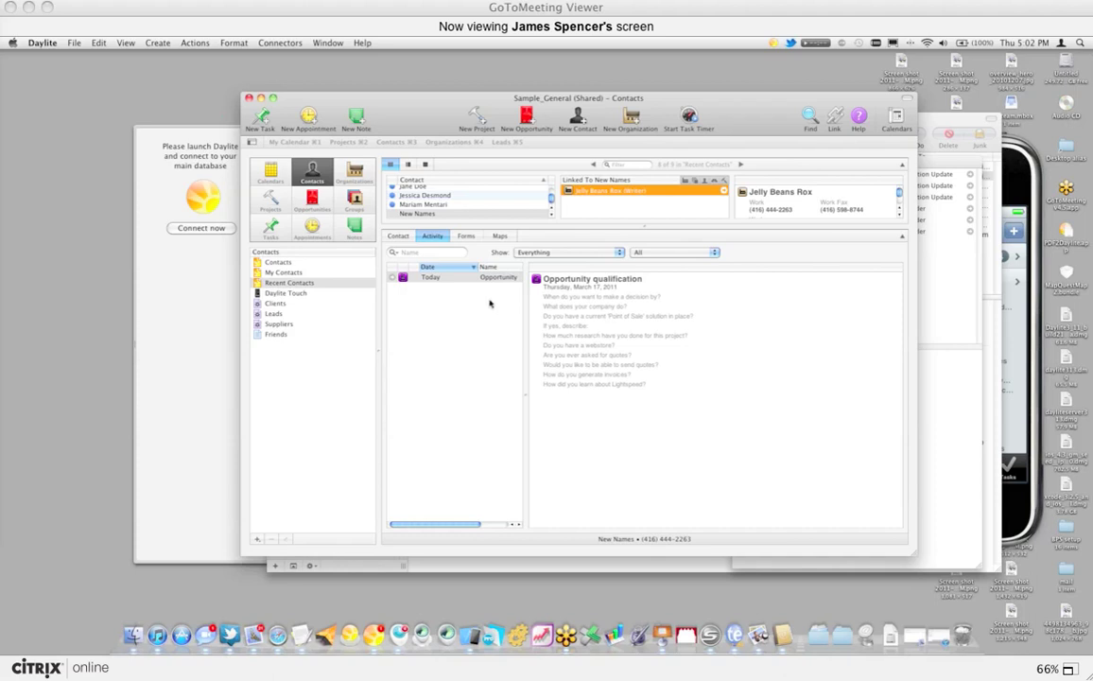
pyautogui.hscroll(2, 489, 291)
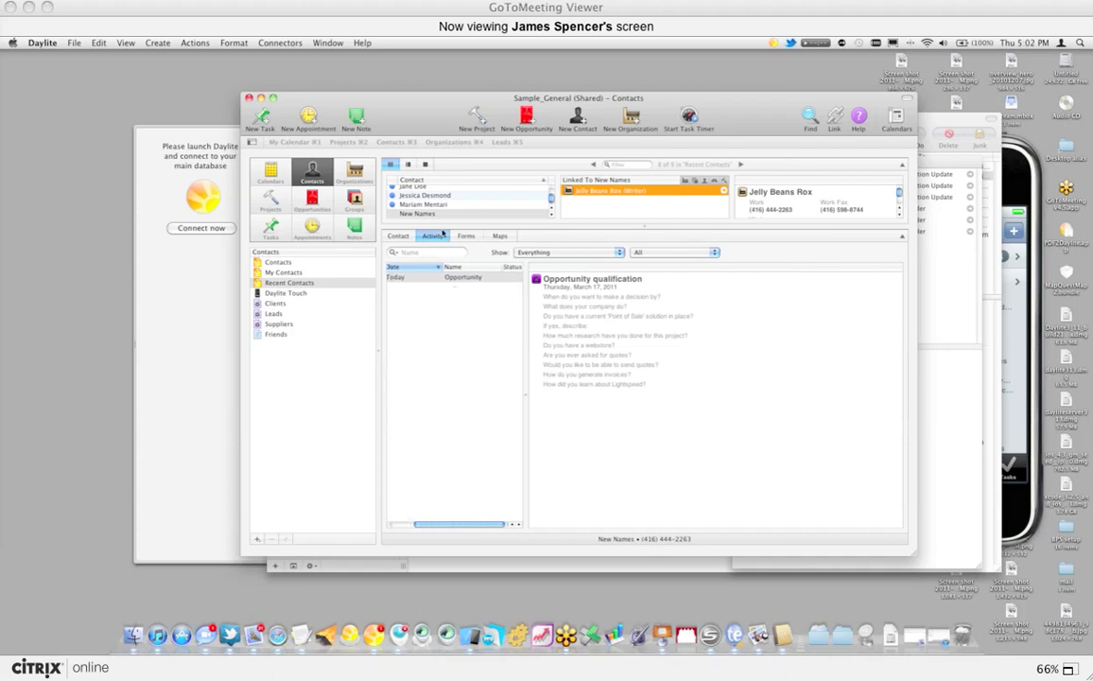
pyautogui.click(434, 215)
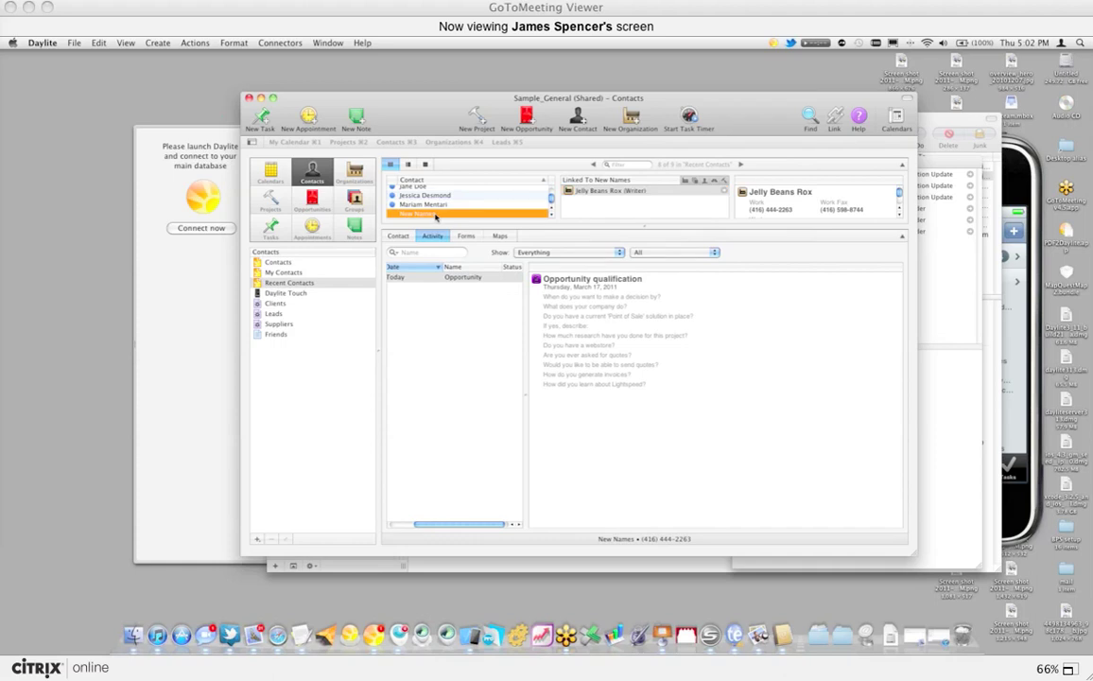
pyautogui.doubleClick(434, 216)
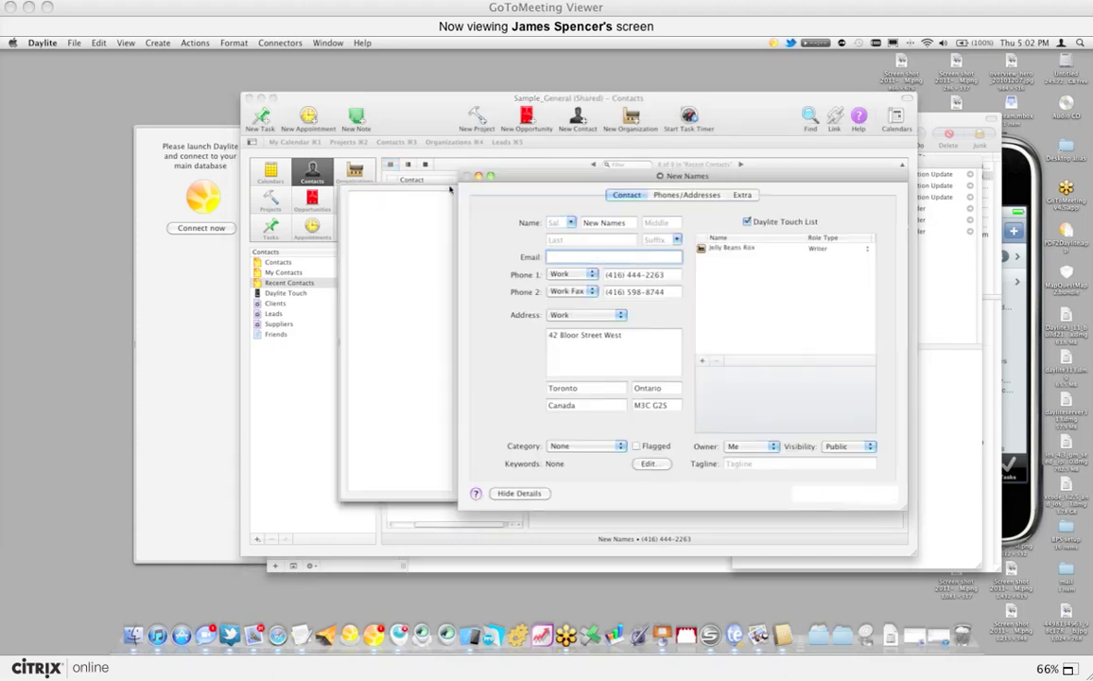
pyautogui.press('Return')
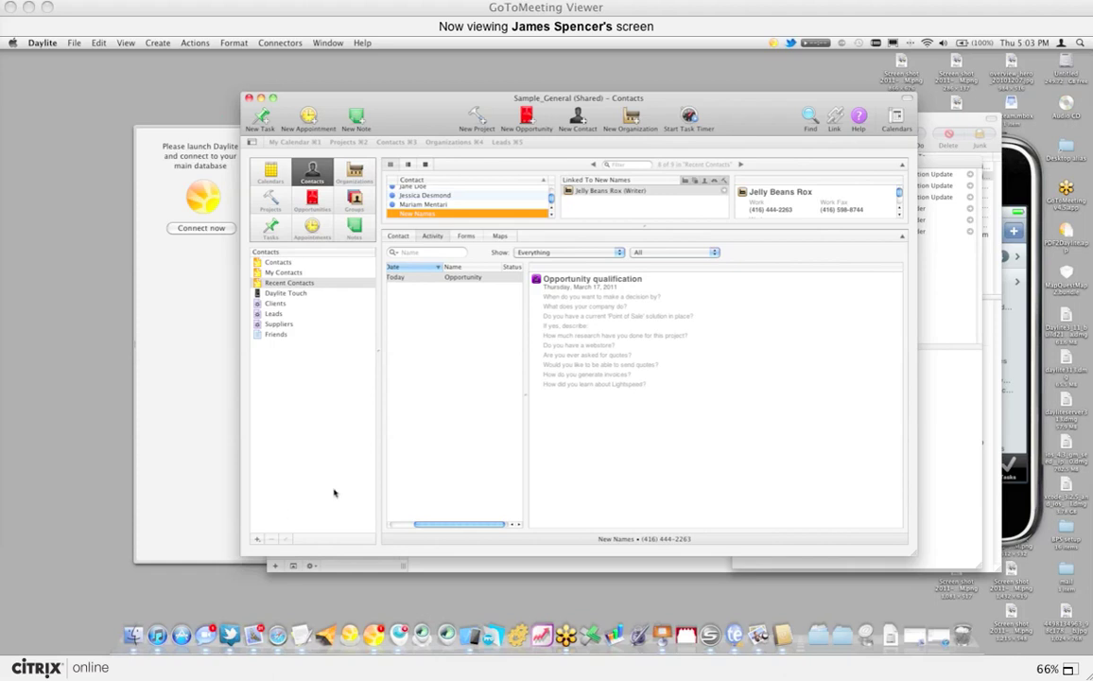
pyautogui.click(278, 636)
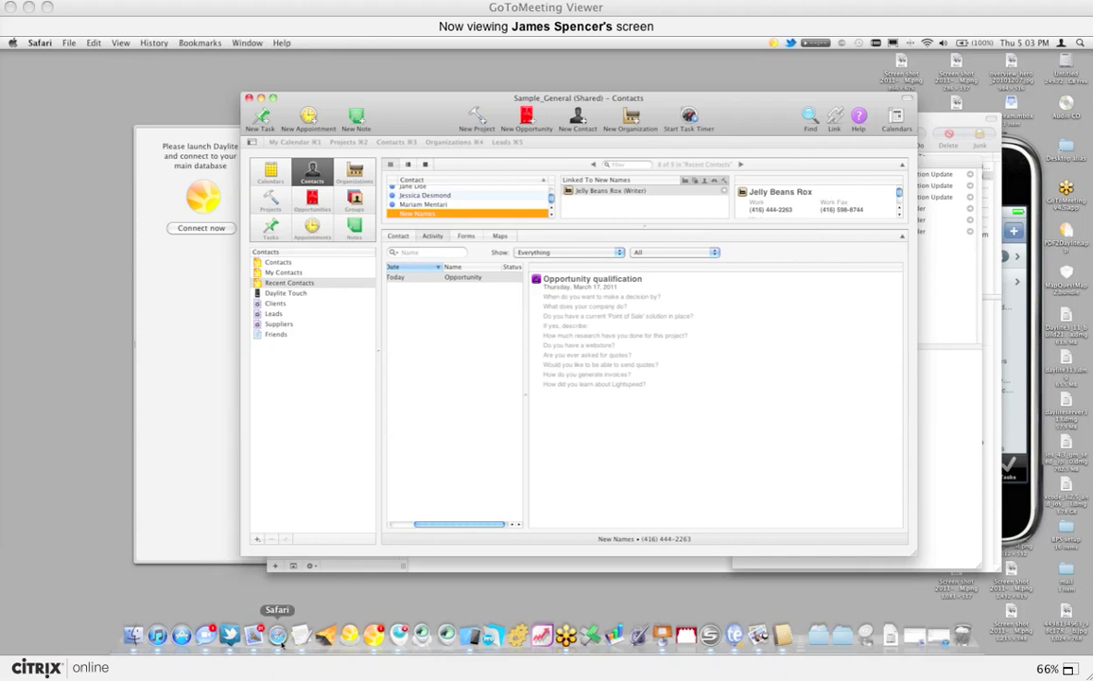
# - Browse from the Daylite product page to the Connectors & Plugins list and scroll through it
pyautogui.scroll(-4, 412, 318)
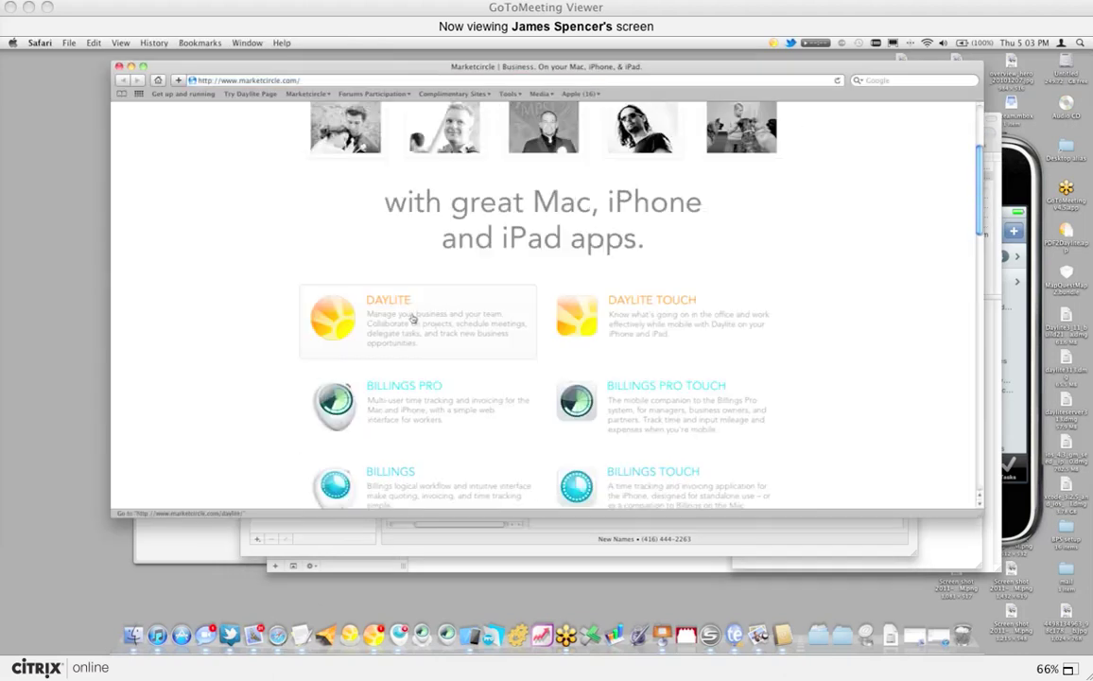
pyautogui.click(412, 318)
pyautogui.scroll(-6, 413, 318)
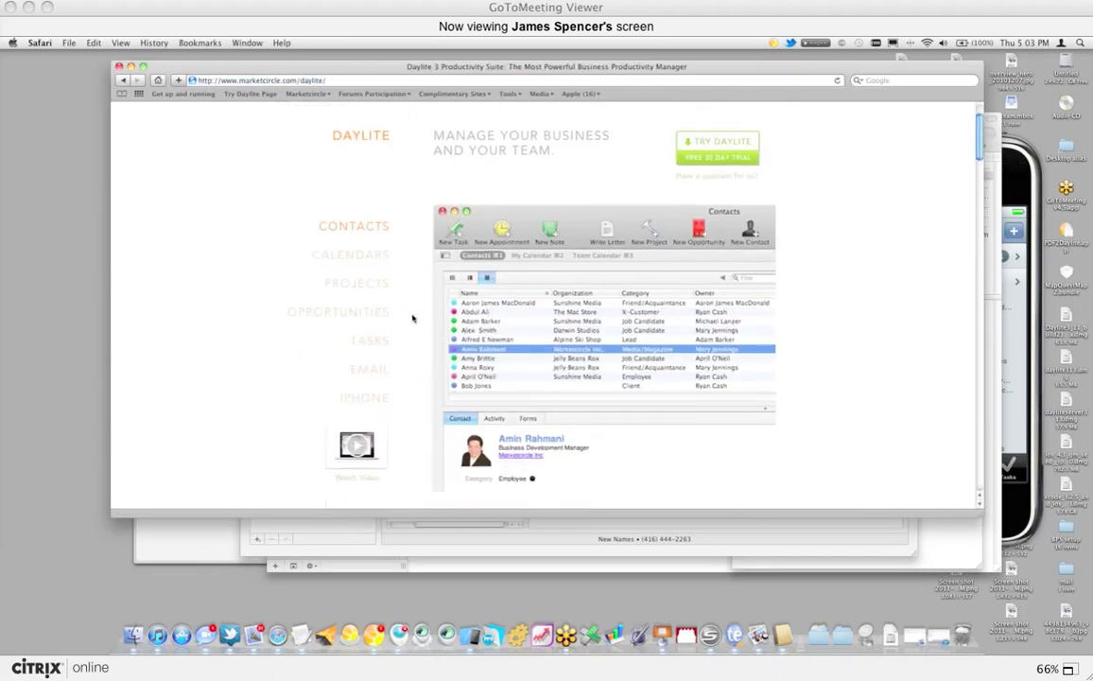
pyautogui.click(565, 174)
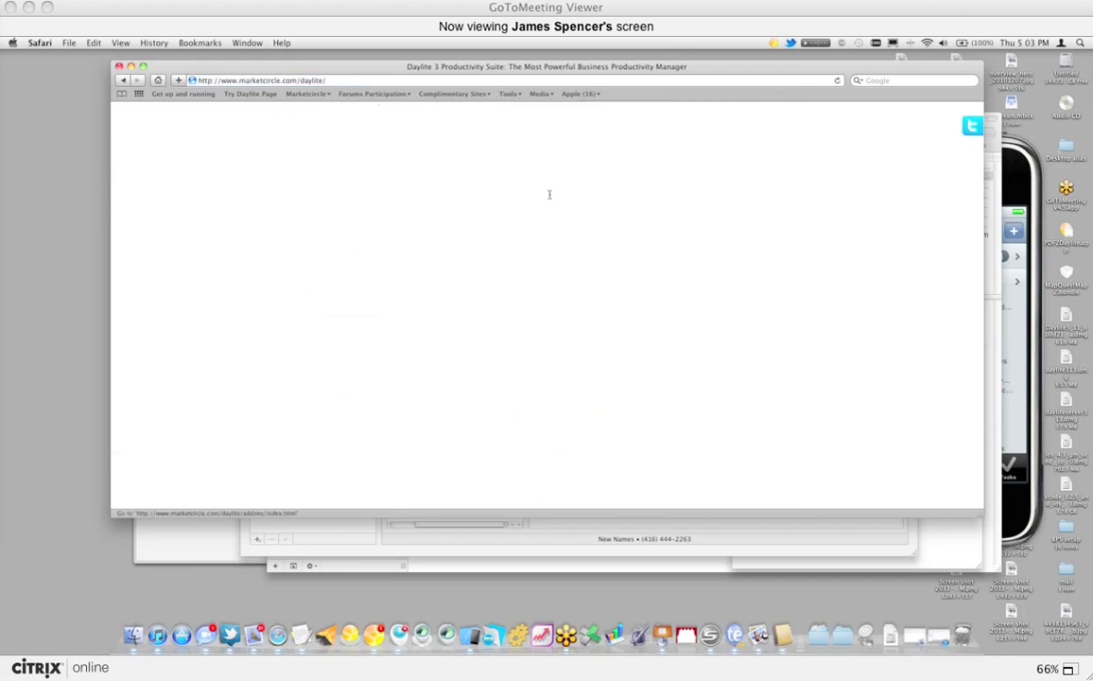
pyautogui.scroll(-15, 519, 239)
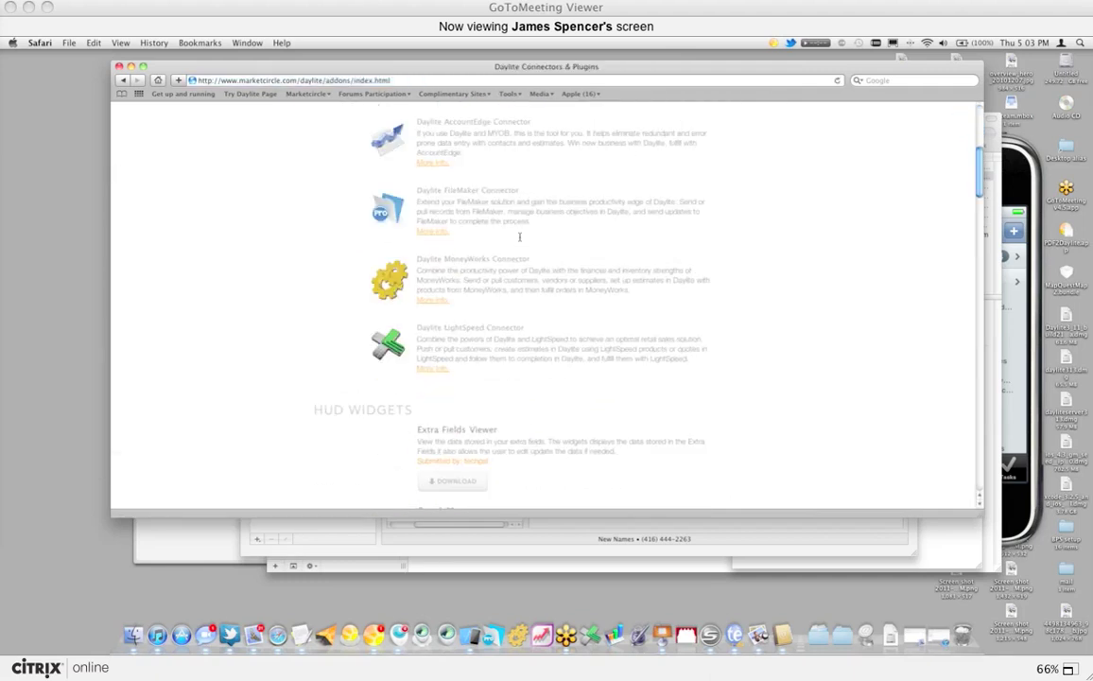
pyautogui.scroll(-15, 521, 239)
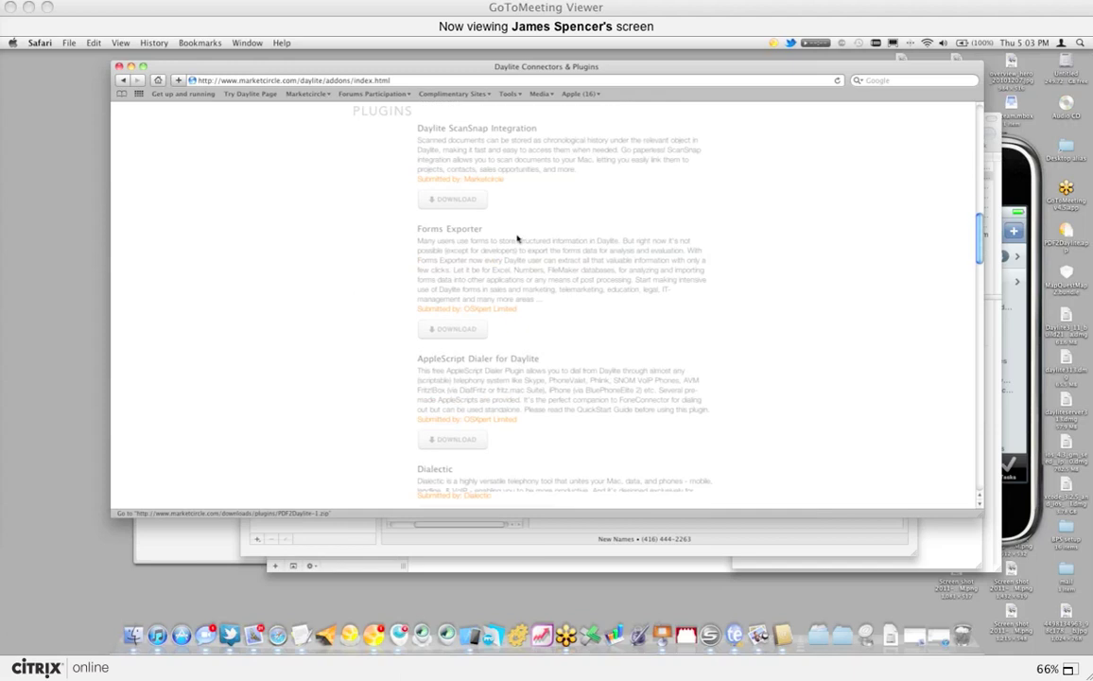
pyautogui.scroll(-2, 515, 239)
pyautogui.scroll(3, 517, 246)
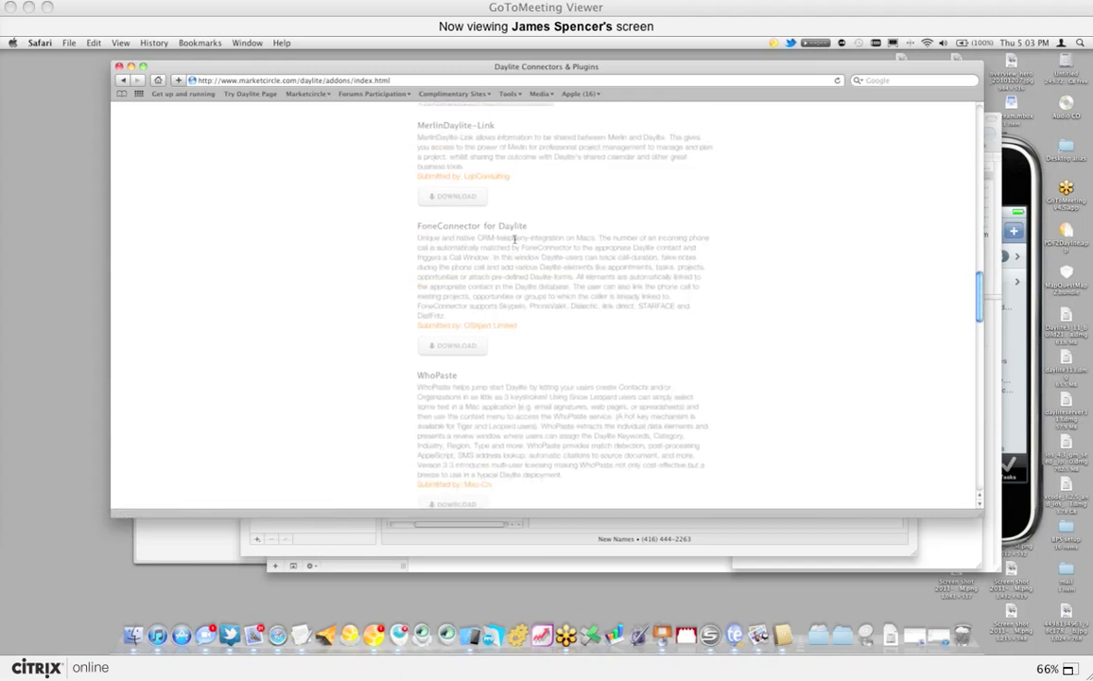
pyautogui.scroll(1, 517, 253)
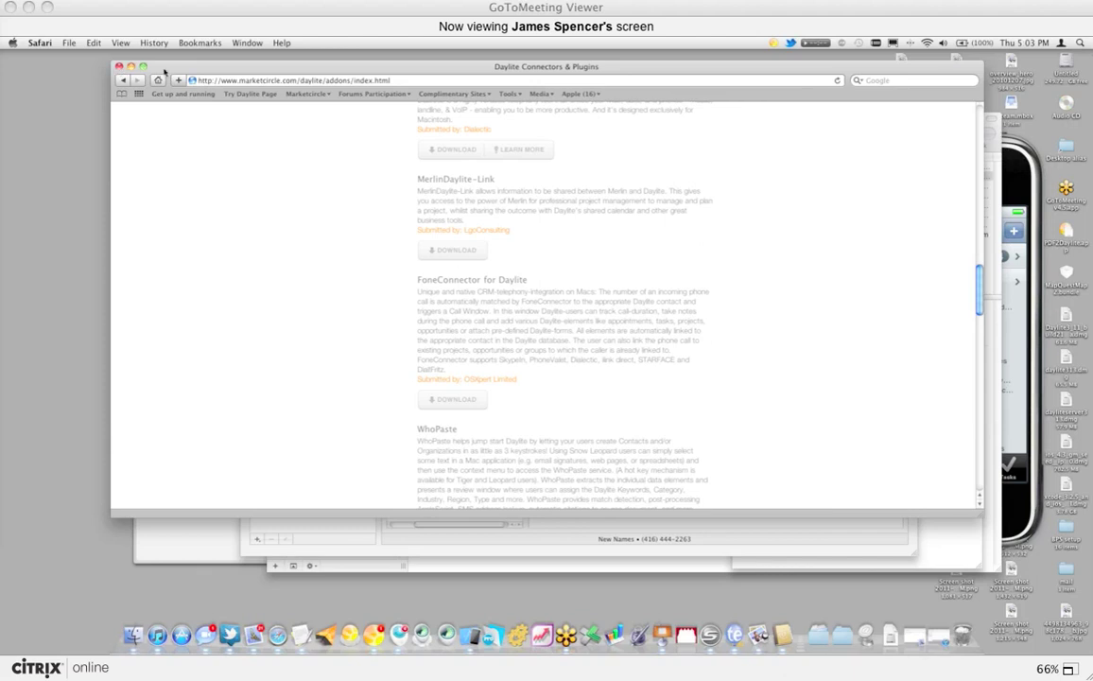
# - Close the browser window and launch Daylite Server Admin
pyautogui.moveTo(203, 73); pyautogui.dragTo(247, 74)
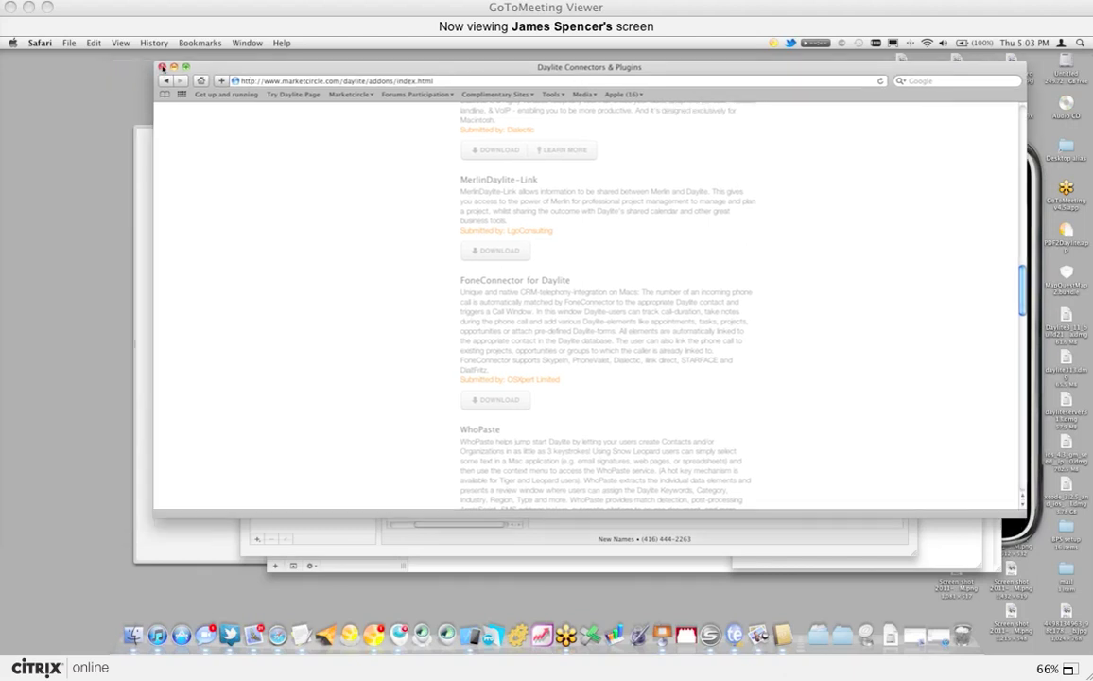
pyautogui.click(161, 67)
pyautogui.click(676, 424)
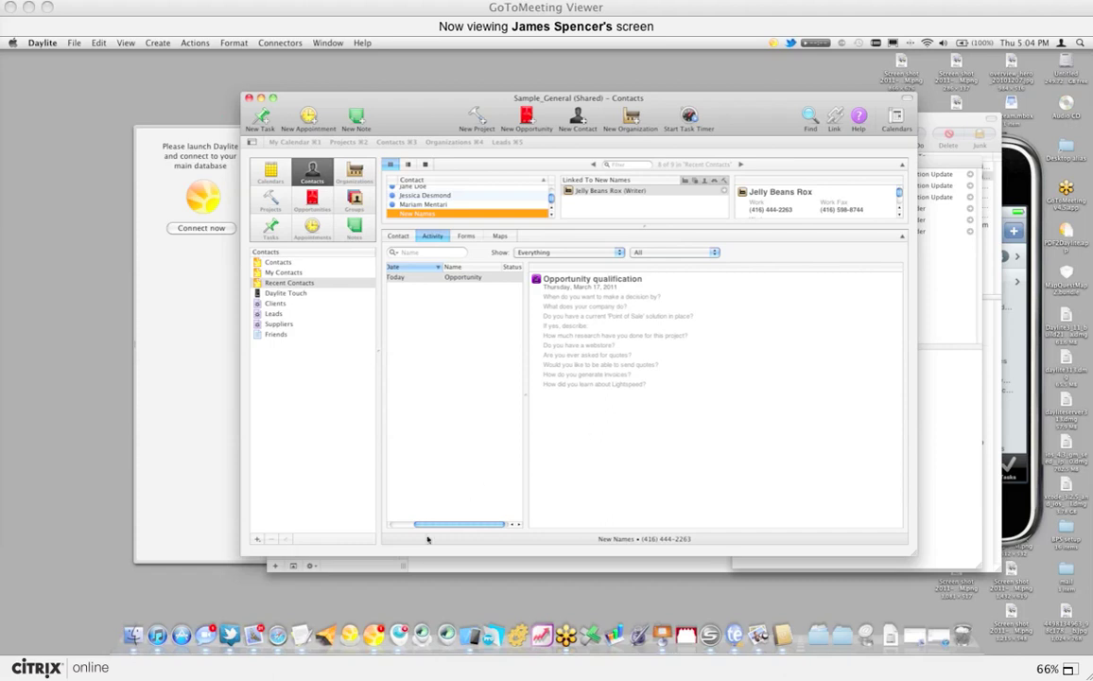
pyautogui.click(349, 635)
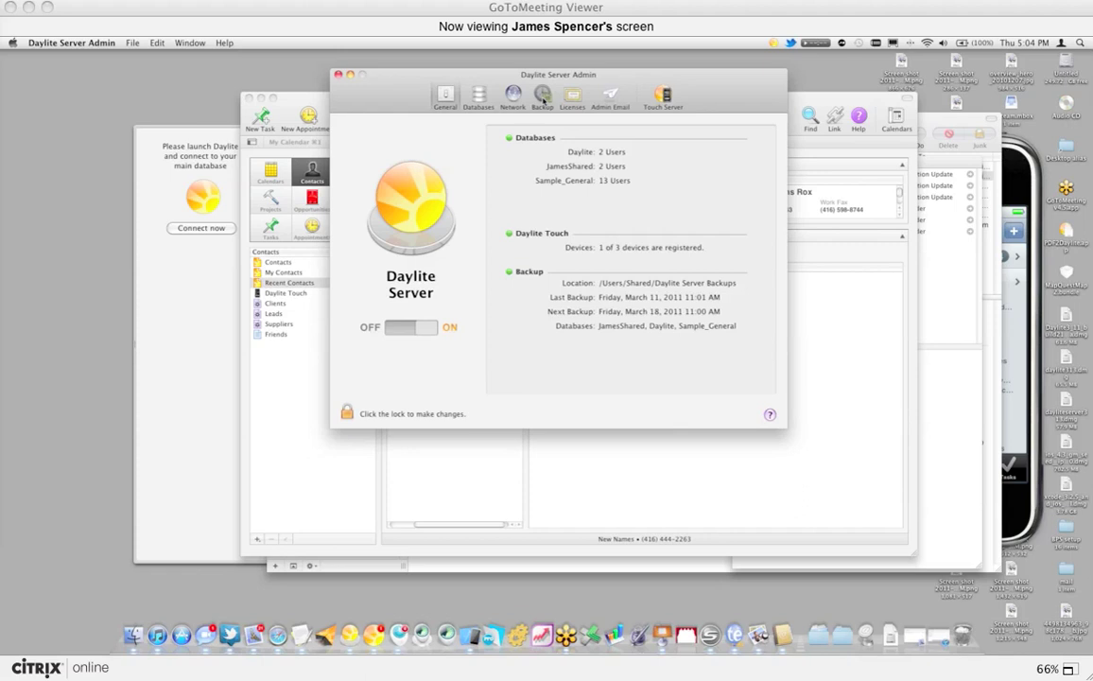
pyautogui.click(543, 96)
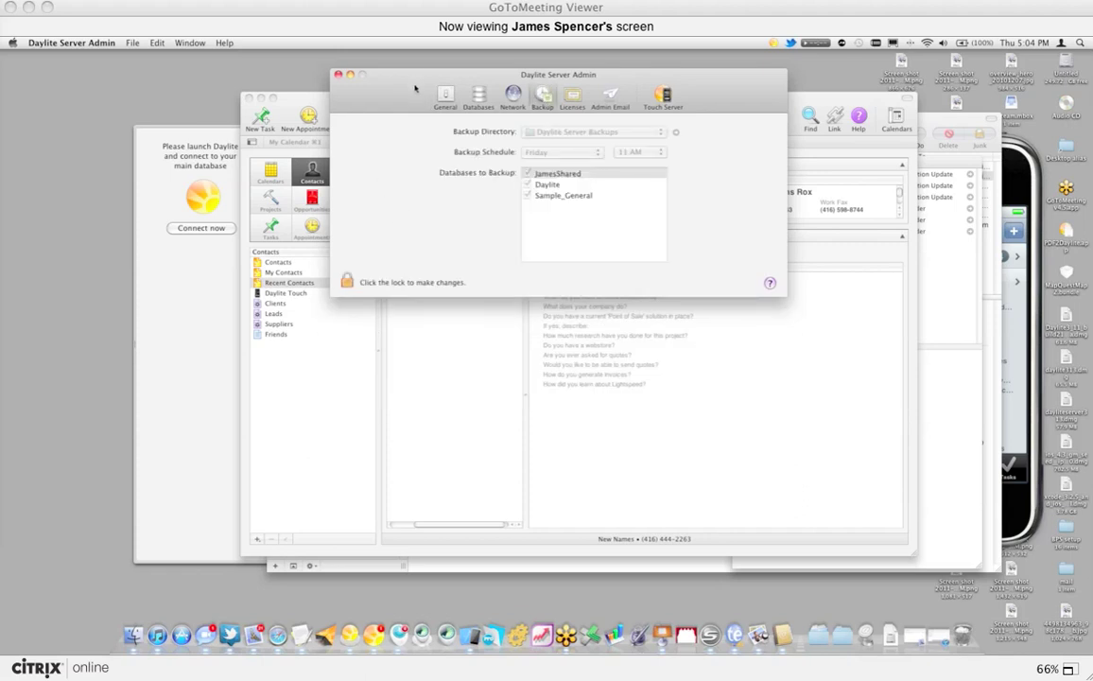
pyautogui.moveTo(414, 88); pyautogui.dragTo(417, 137)
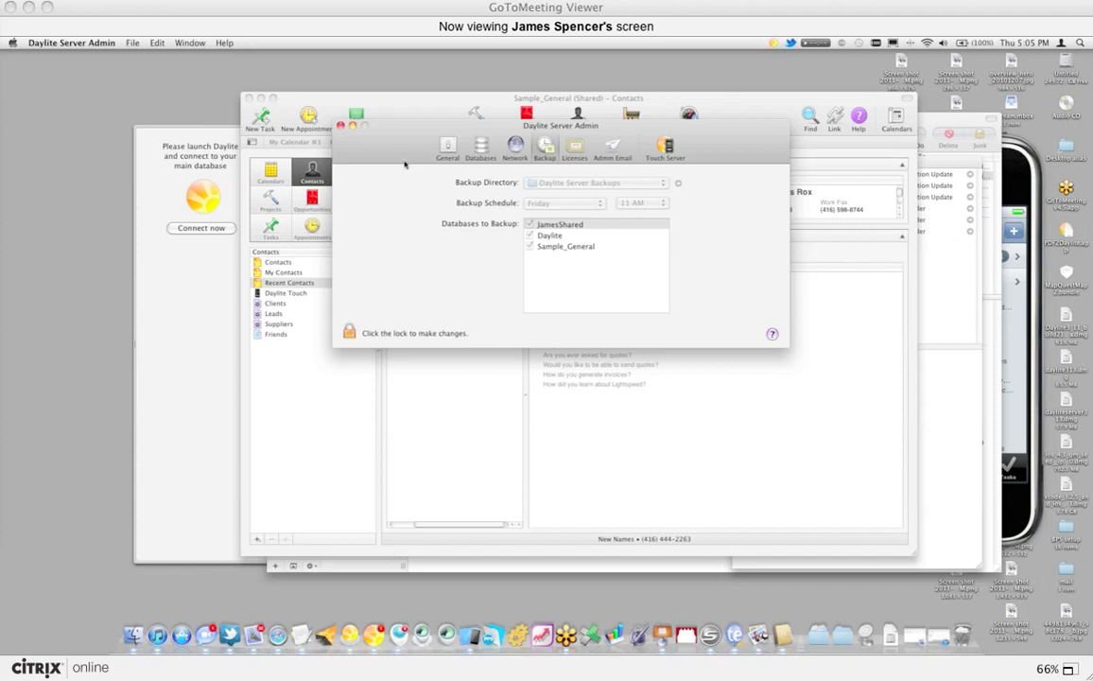
pyautogui.click(340, 125)
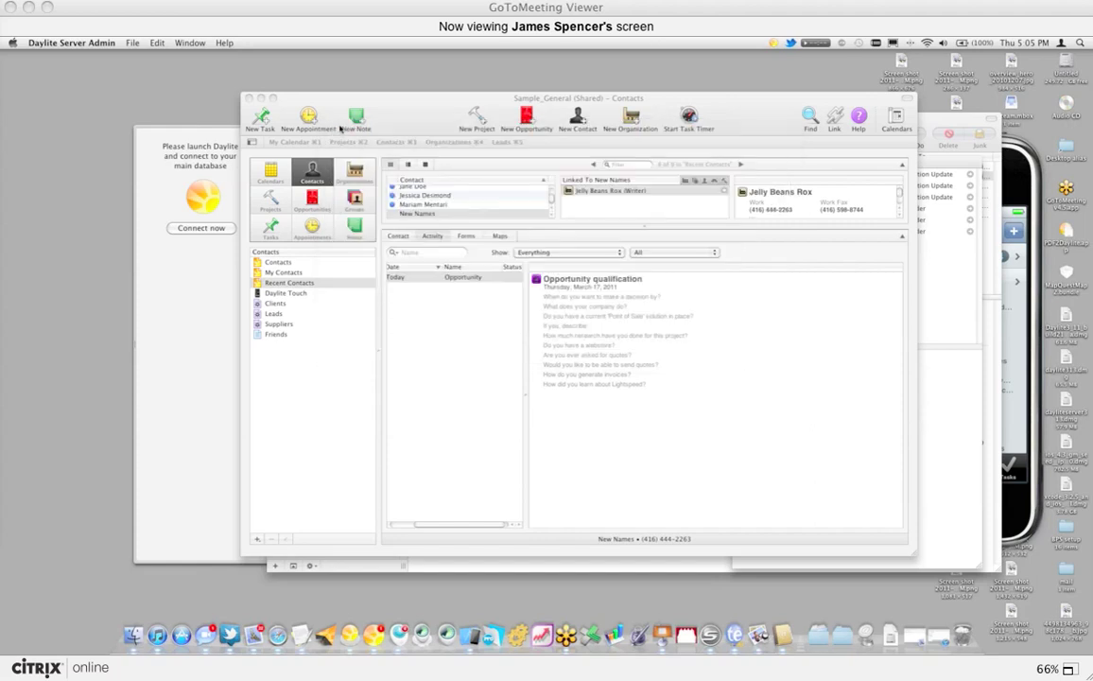
# - Switch to Projects, open the Logo Design project, and start a new task for it
pyautogui.click(416, 115)
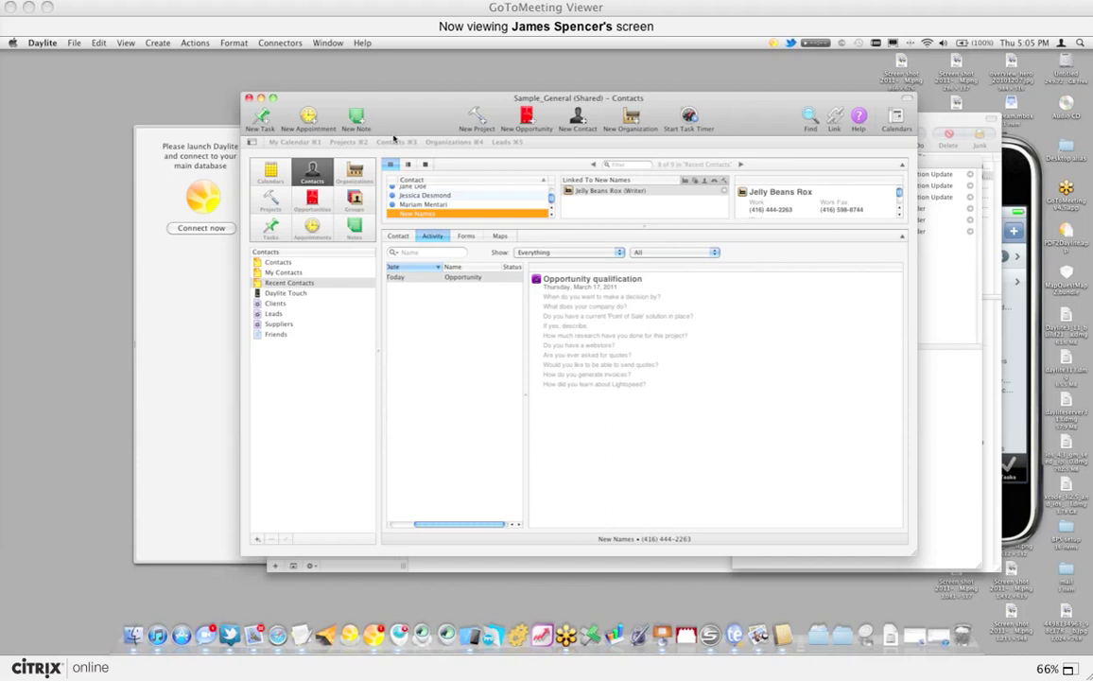
pyautogui.click(271, 198)
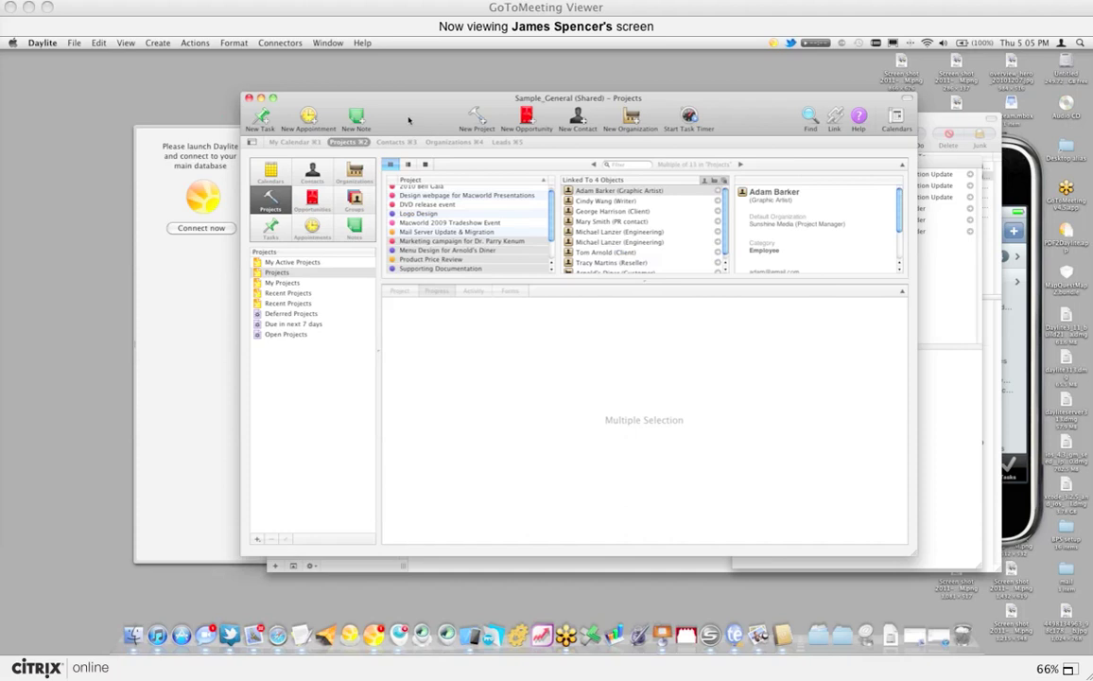
pyautogui.moveTo(417, 121); pyautogui.dragTo(371, 111)
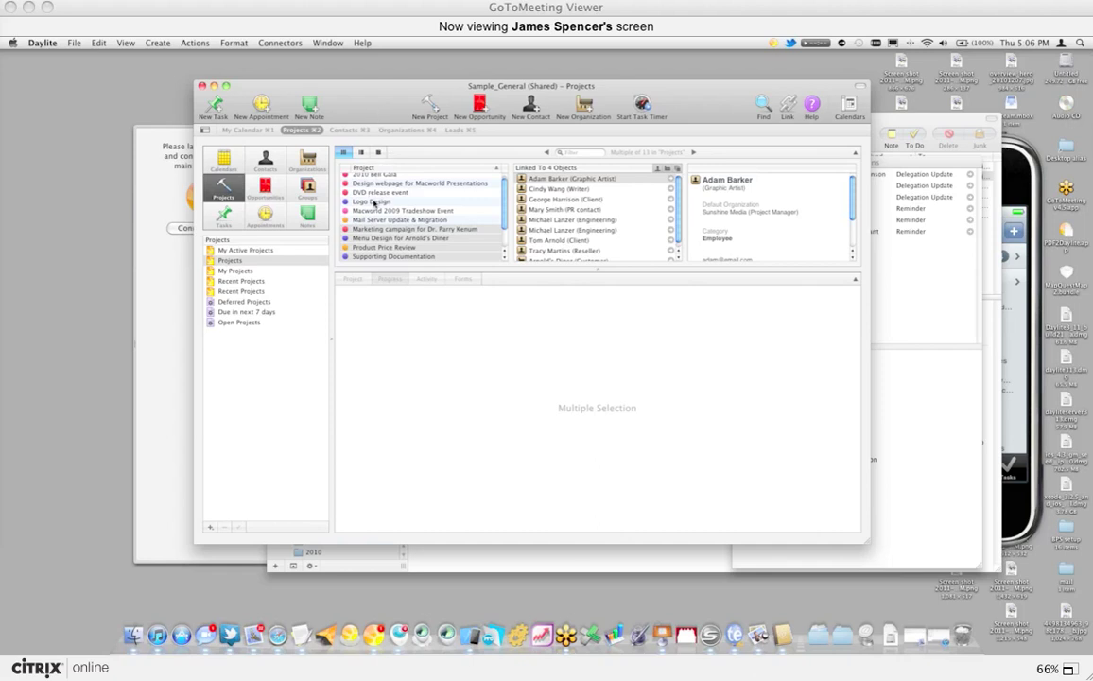
pyautogui.click(372, 202)
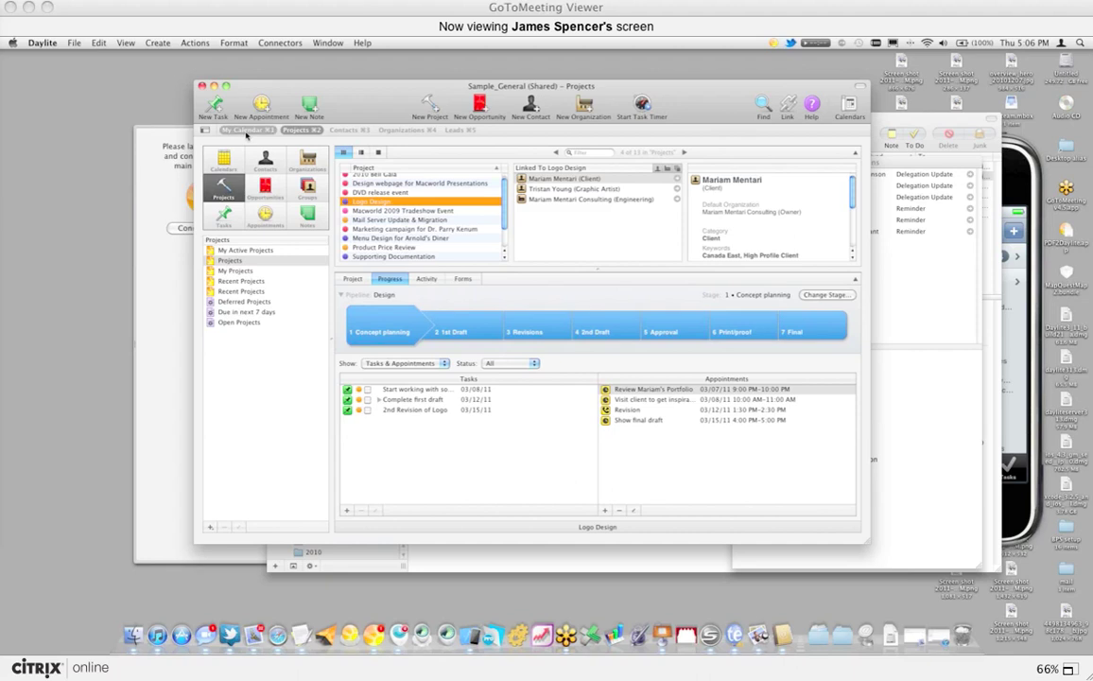
pyautogui.click(215, 107)
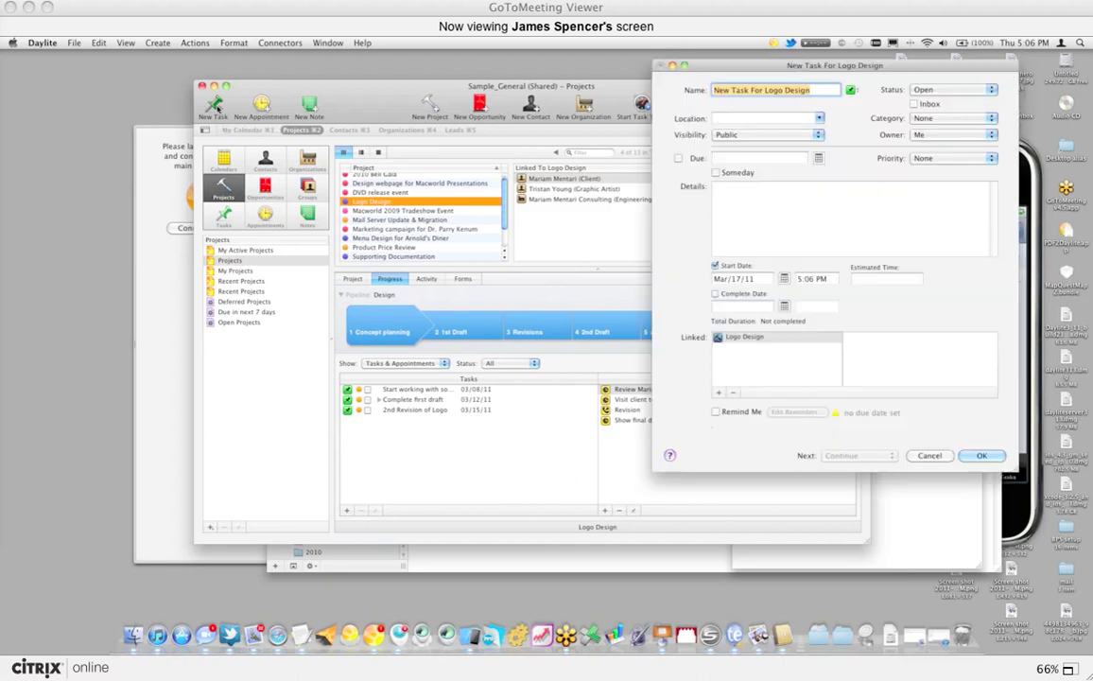
pyautogui.click(974, 118)
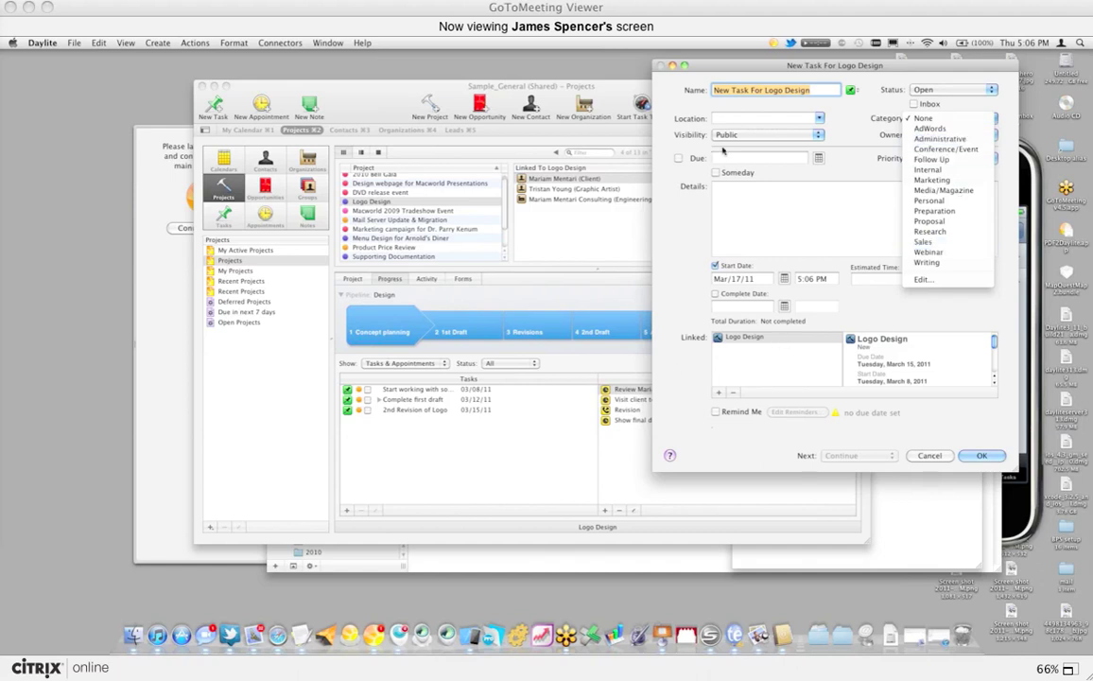
pyautogui.click(744, 204)
pyautogui.click(745, 205)
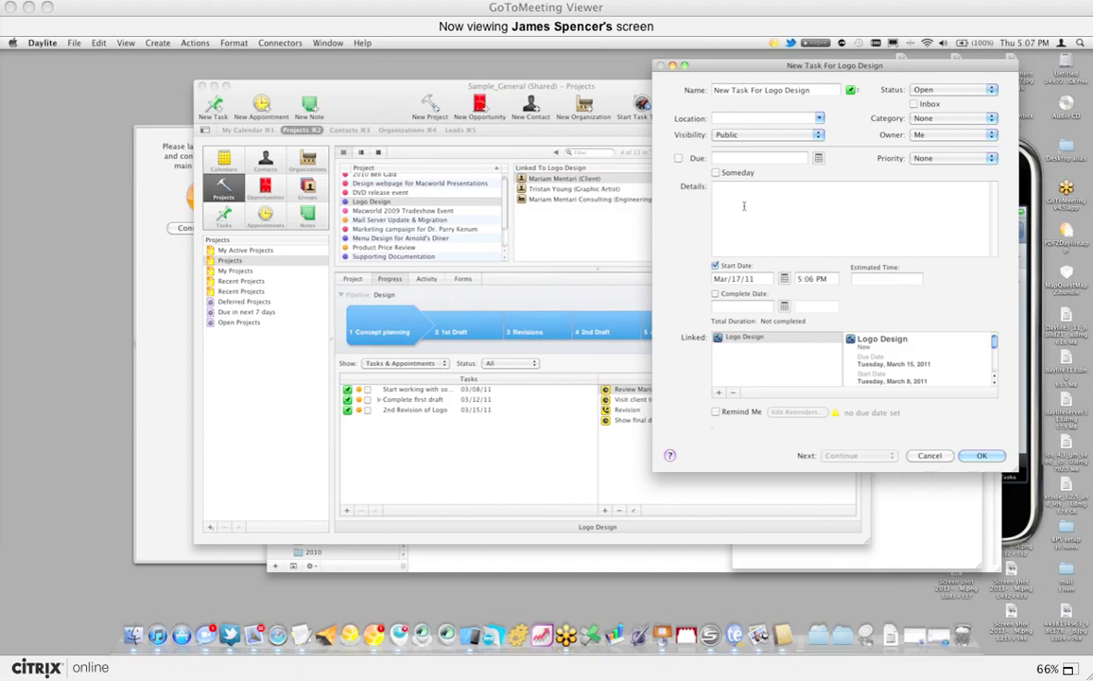
pyautogui.click(931, 456)
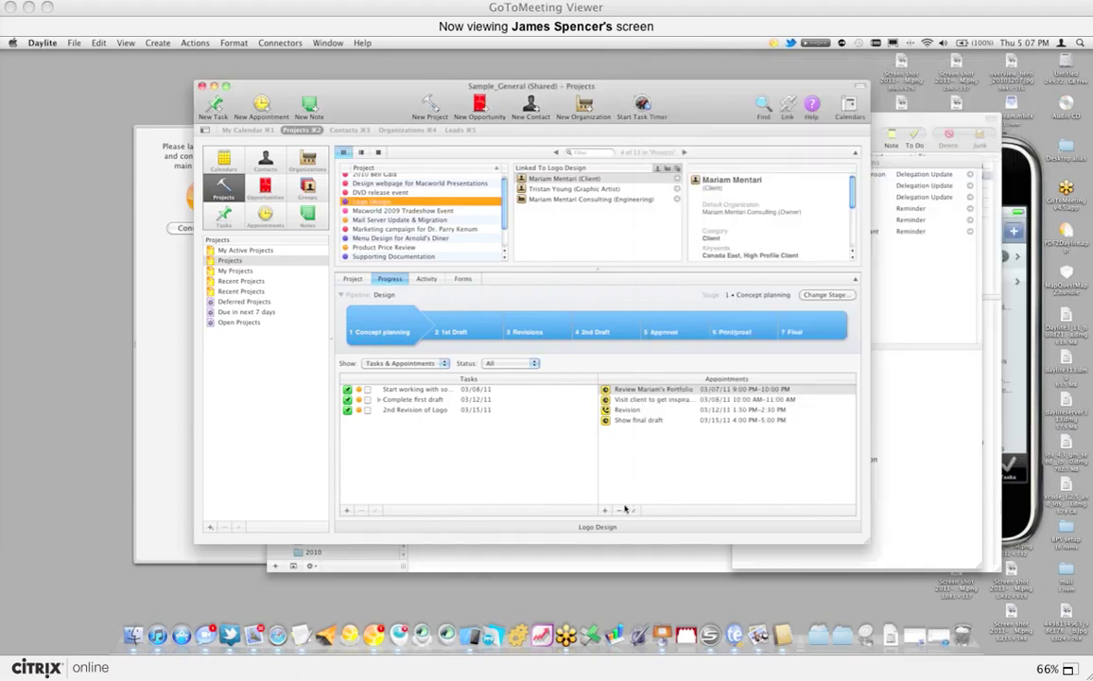